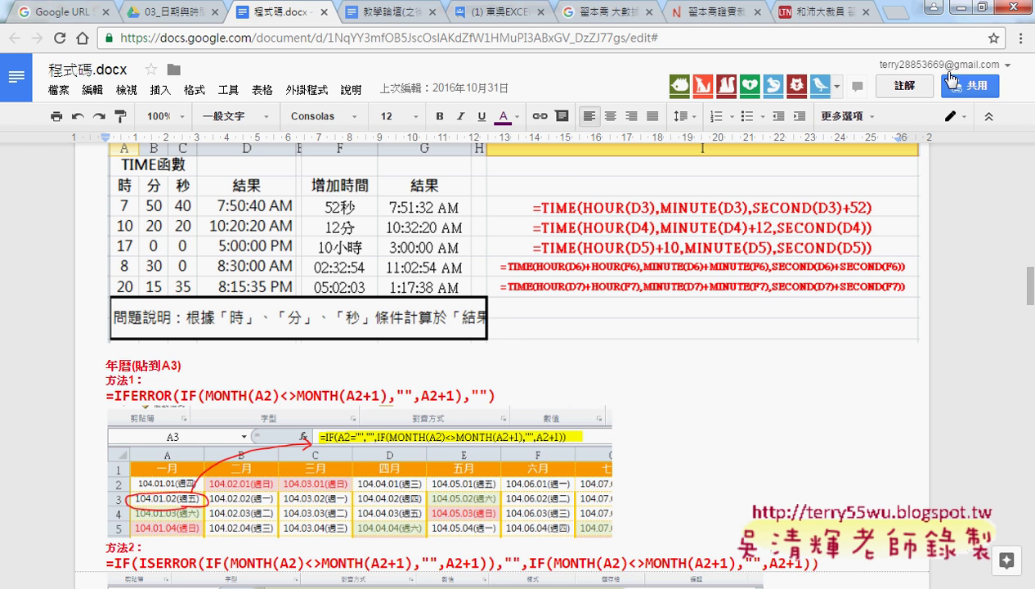
- Switch from the Google Docs formula notes to the Excel workbook 03日期與時間函數
left_click(961, 10)
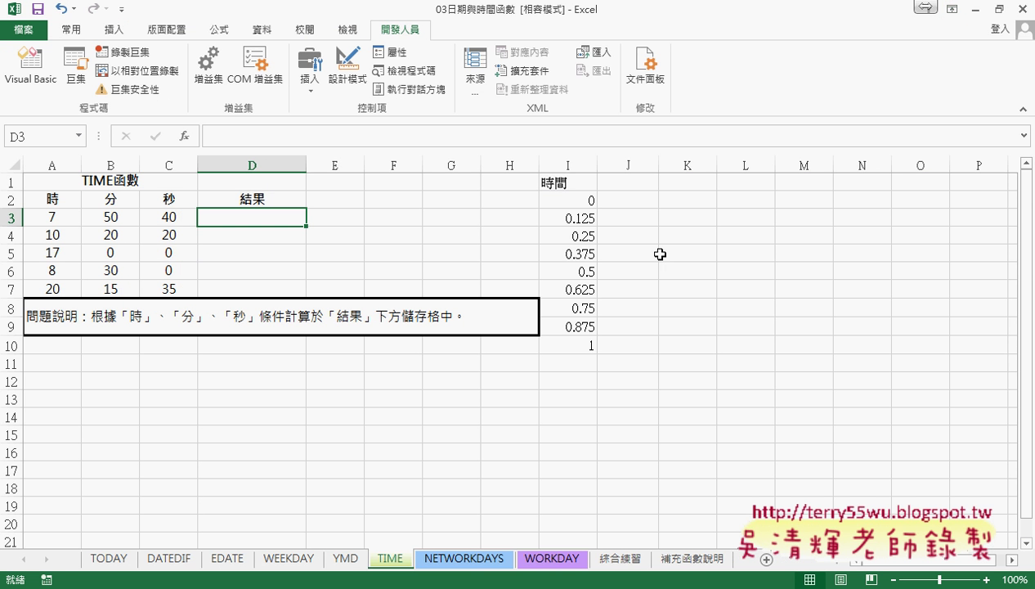
- Copy the 時間 values I1:I10 into column J starting at J1
left_click_drag(573, 183, 576, 354)
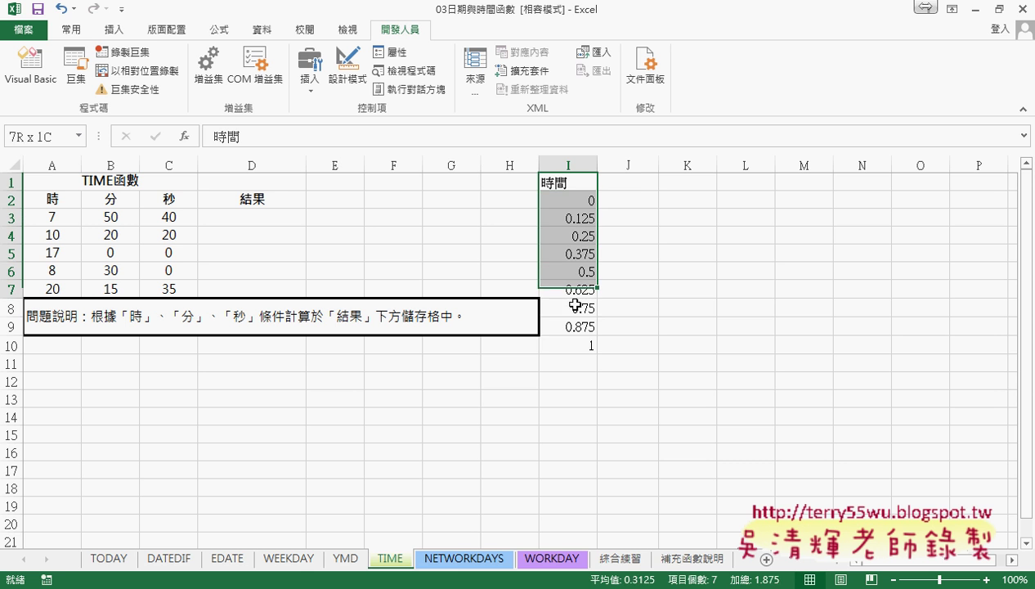
key("ctrl+c")
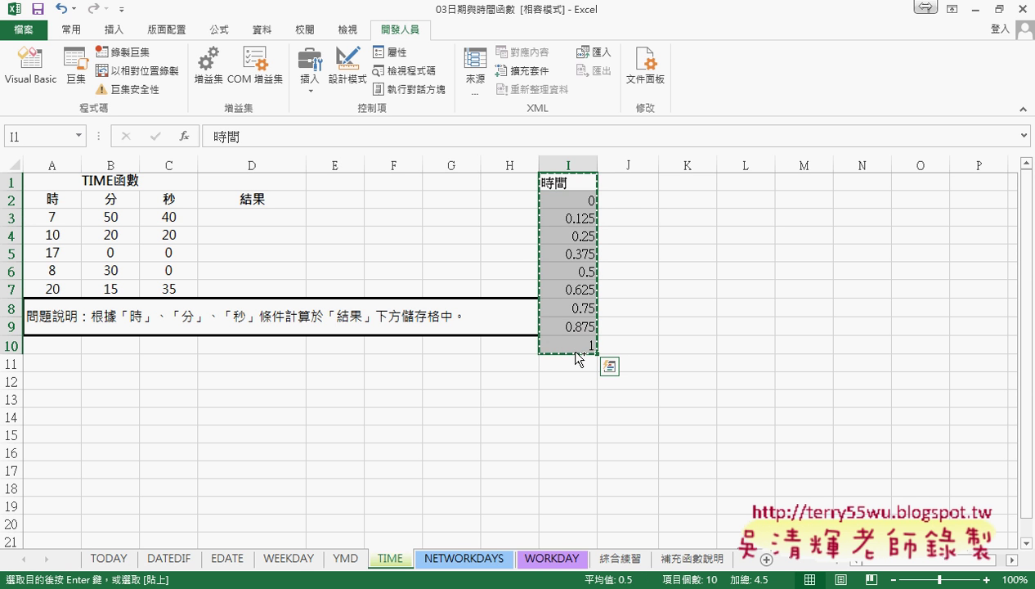
left_click(636, 183)
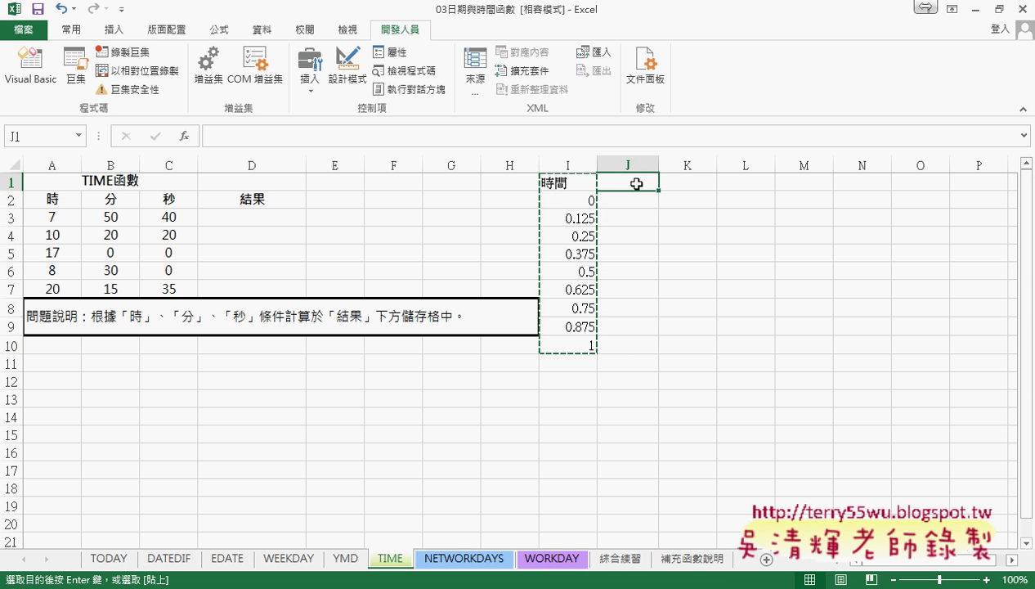
key("ctrl+v")
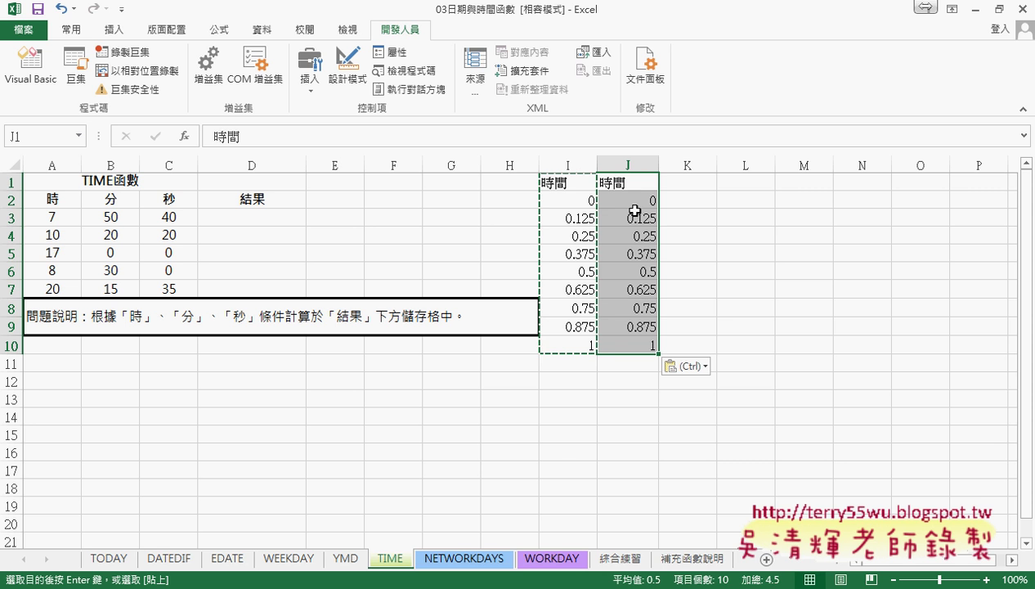
- Select the pasted values J2:J10
left_click(632, 203)
left_click(648, 350)
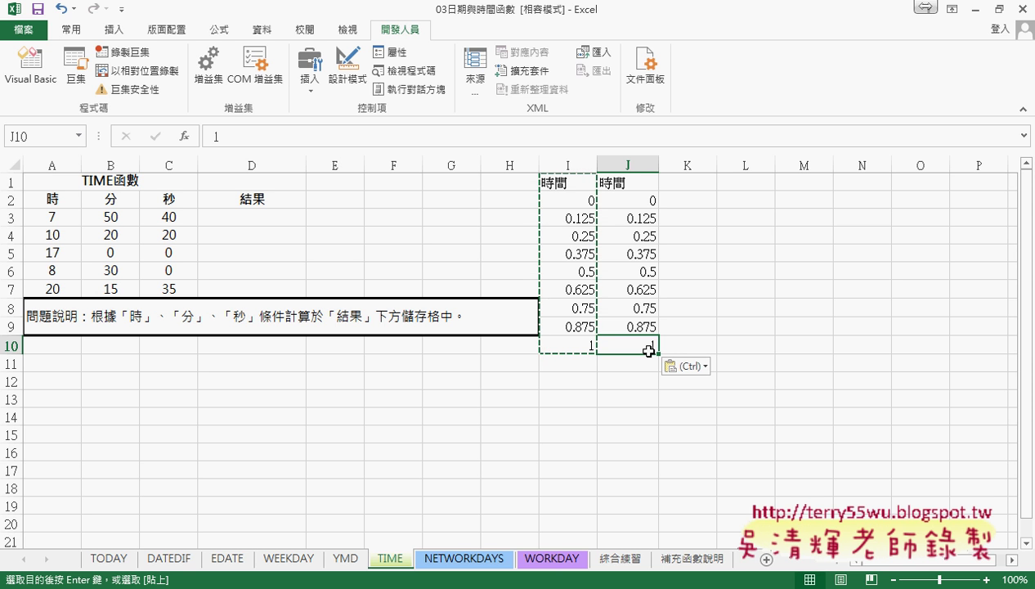
left_click(643, 203)
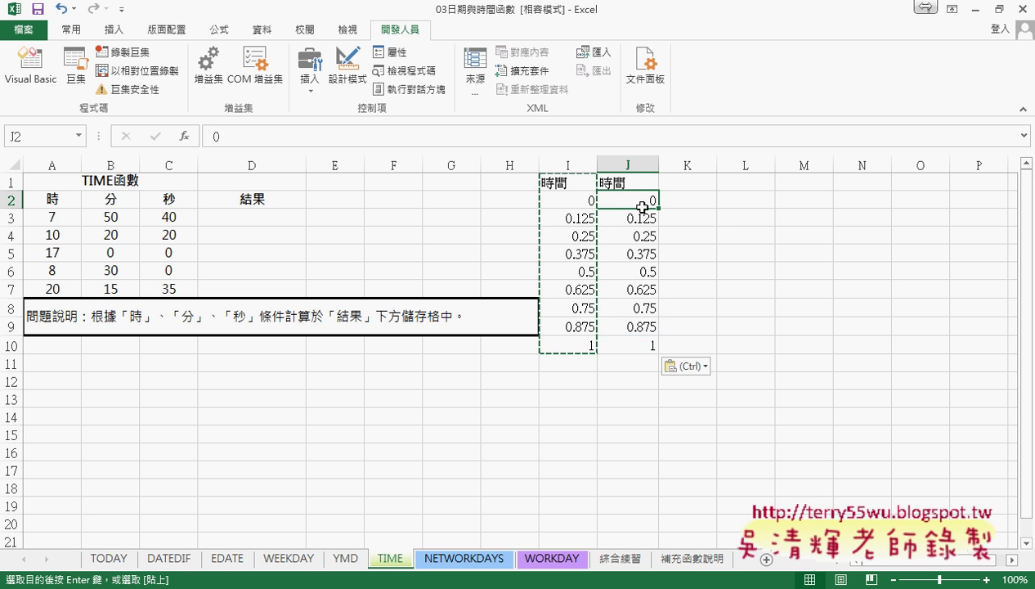
left_click_drag(643, 207, 642, 219)
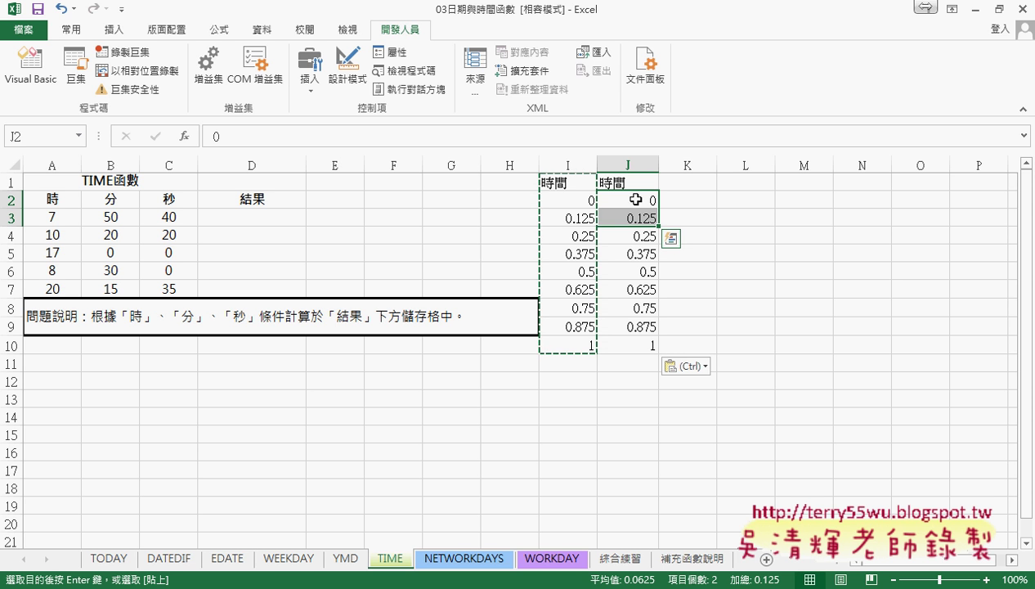
left_click_drag(630, 201, 637, 351)
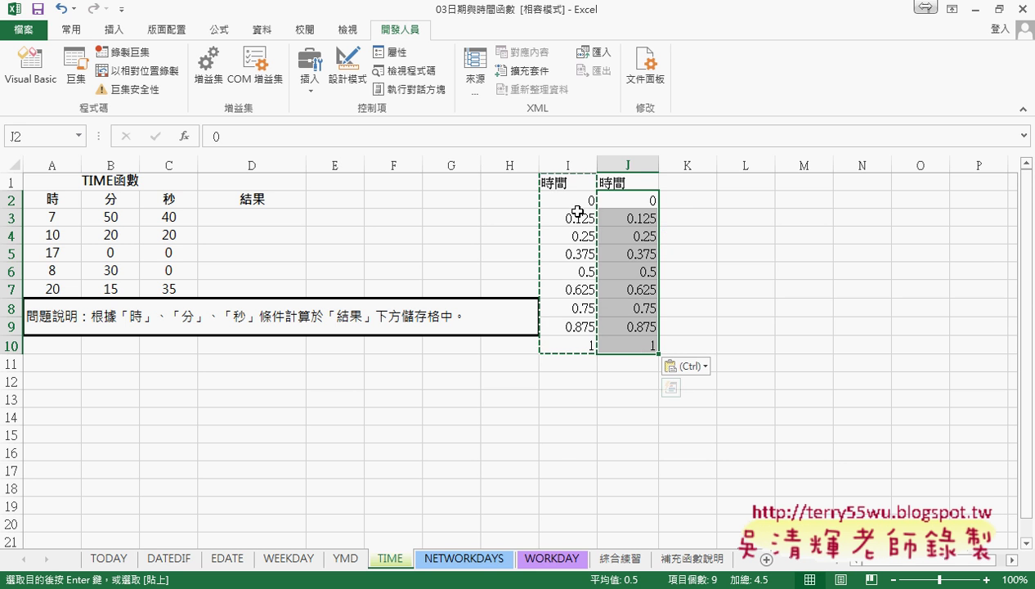
left_click_drag(573, 200, 596, 351)
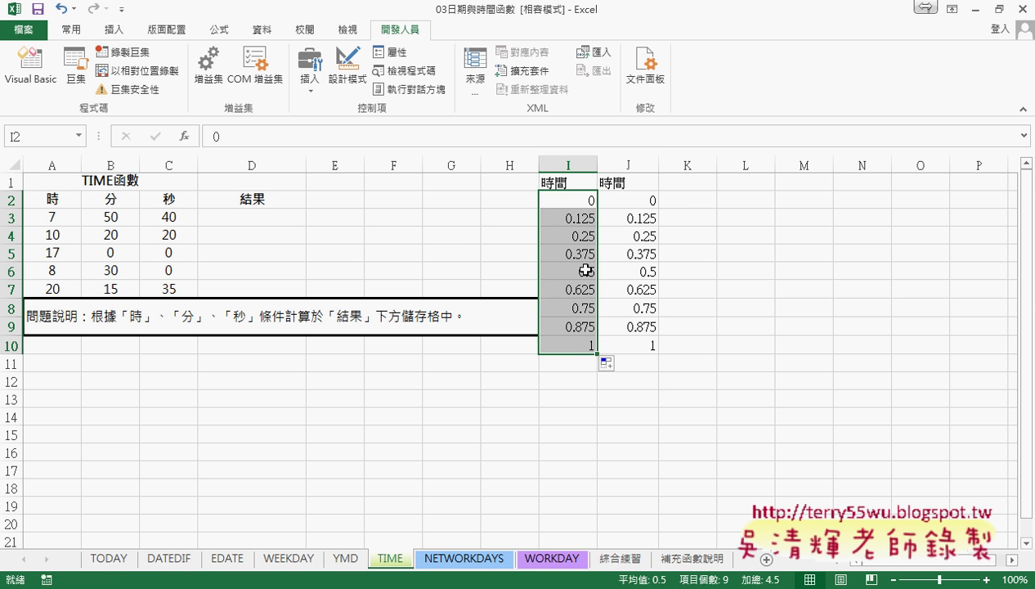
left_click(580, 201)
left_click(568, 338)
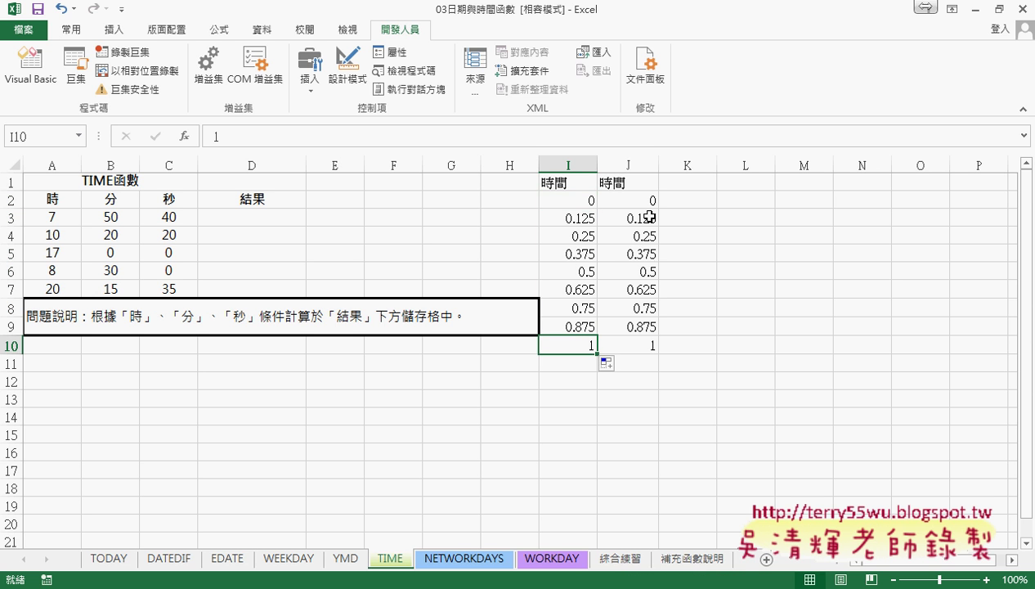
left_click_drag(642, 200, 646, 343)
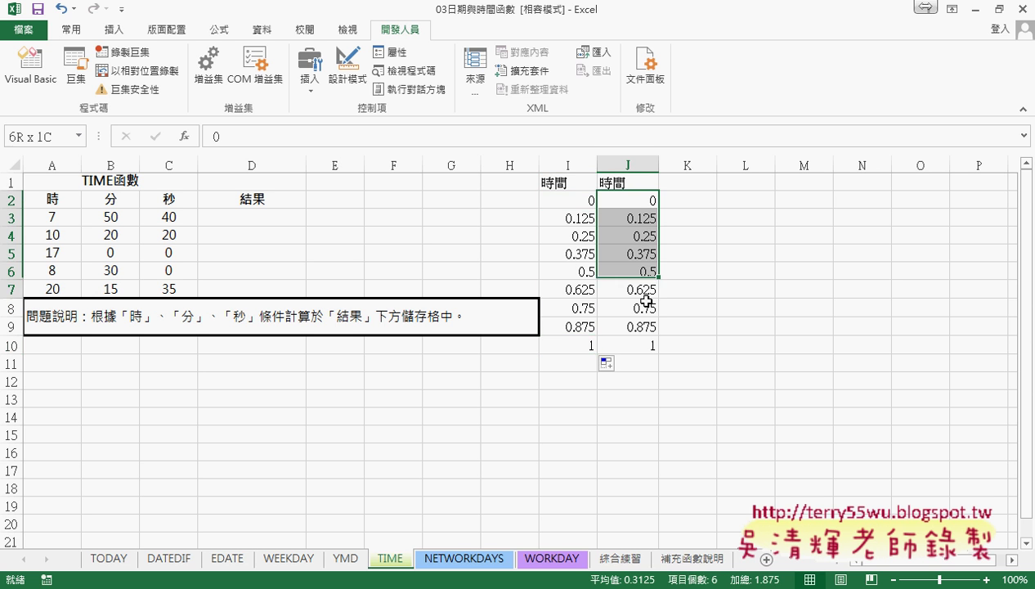
- Format J2:J10 with the 1:30:55 PM time style and widen column J to fit
right_click(641, 236)
left_click(688, 489)
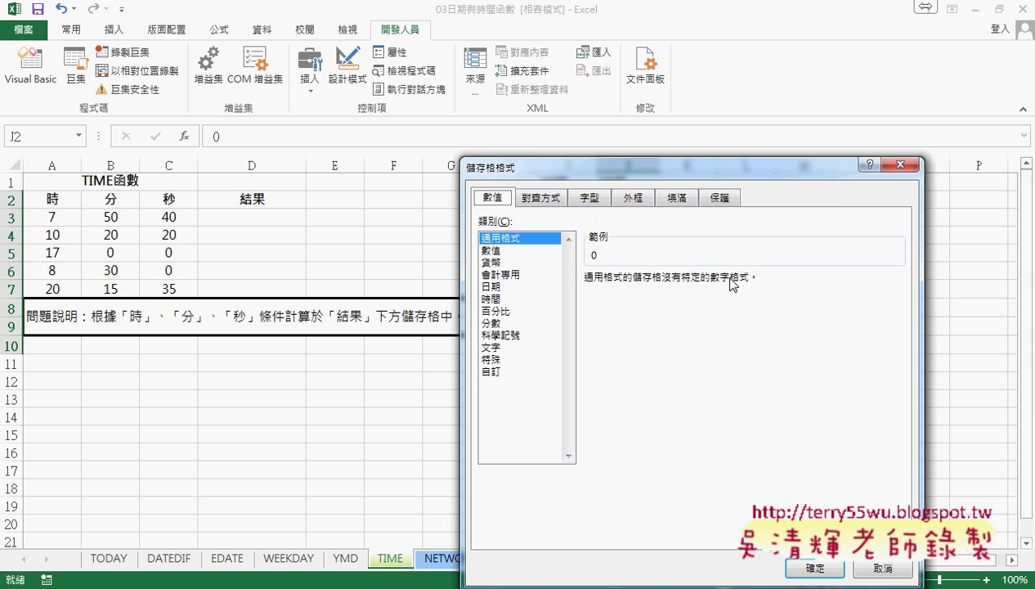
left_click_drag(676, 170, 874, 124)
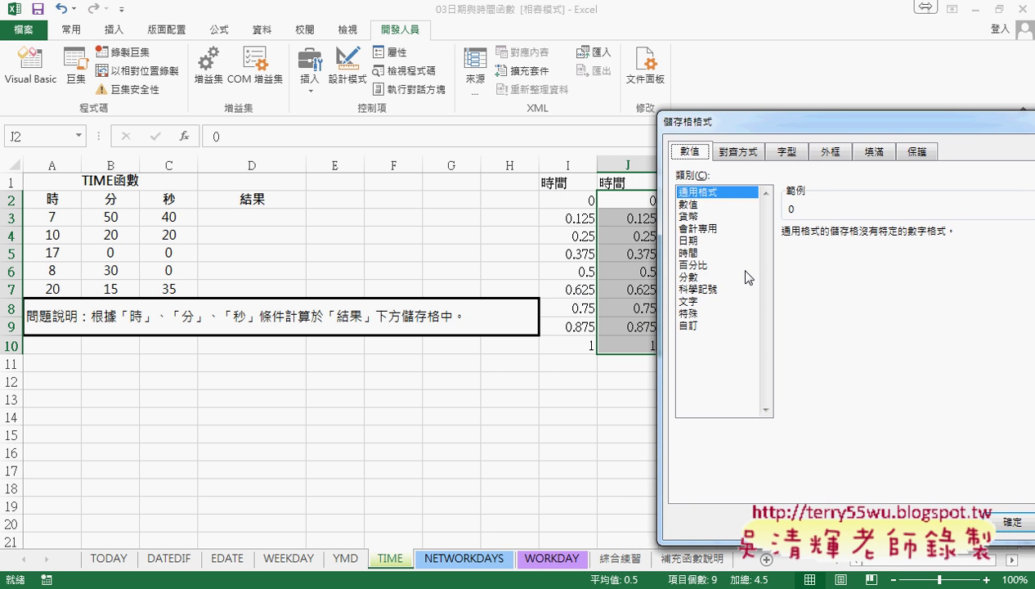
left_click(701, 254)
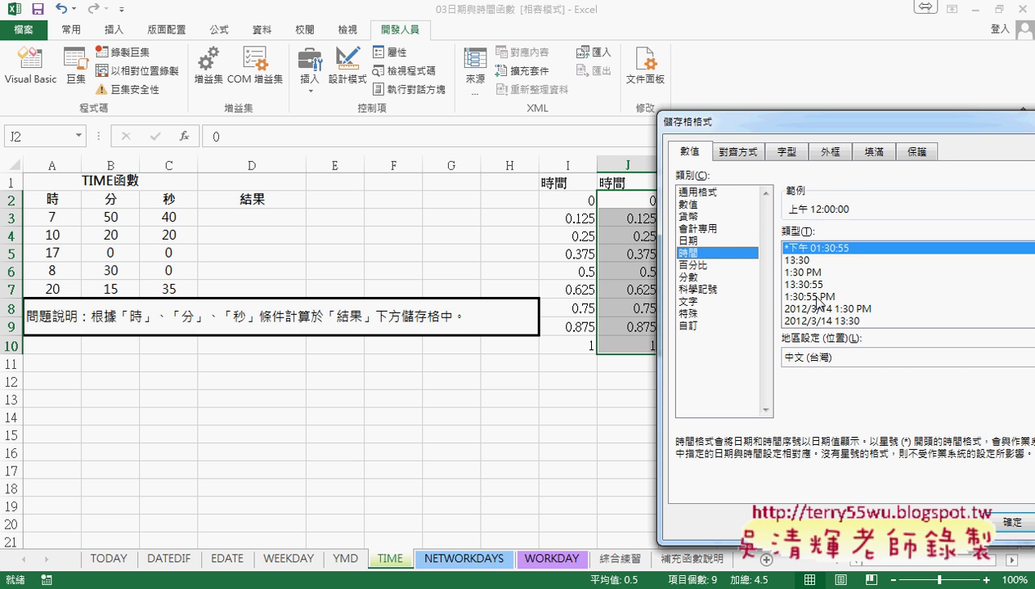
left_click(810, 296)
left_click(1007, 524)
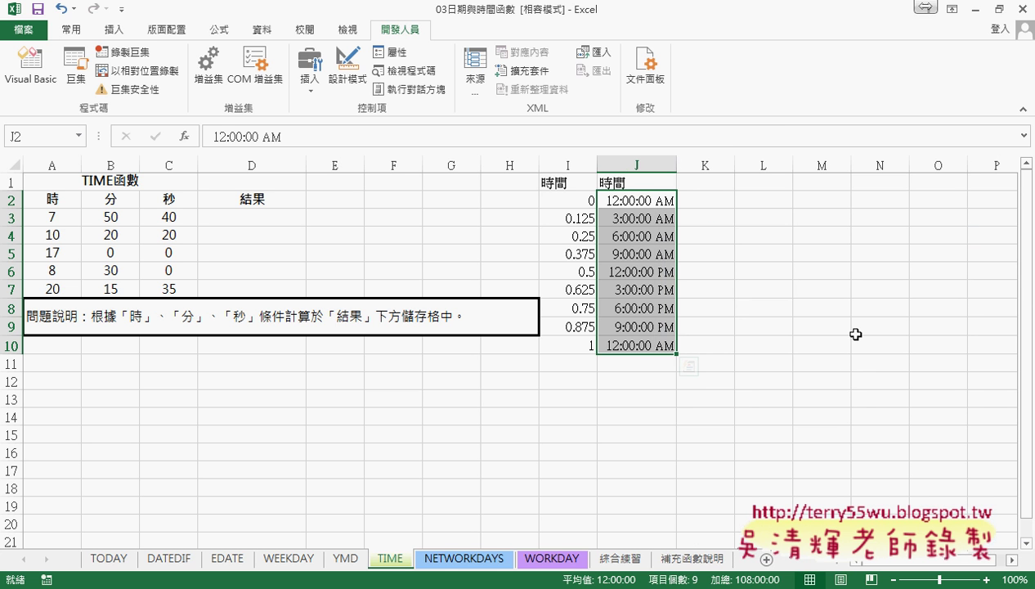
left_click_drag(679, 164, 691, 164)
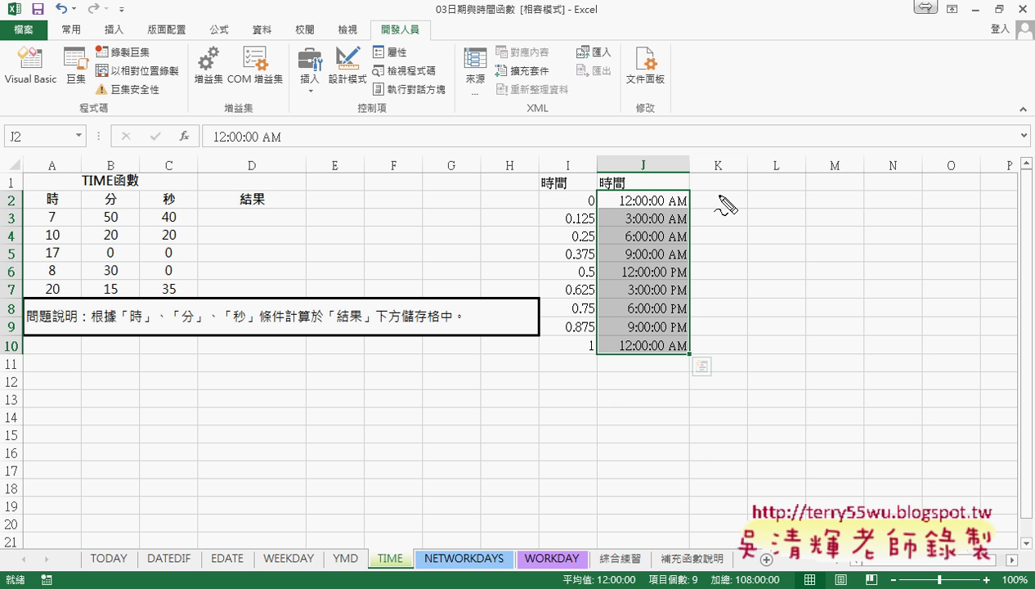
left_click_drag(587, 208, 596, 207)
left_click_drag(597, 209, 689, 210)
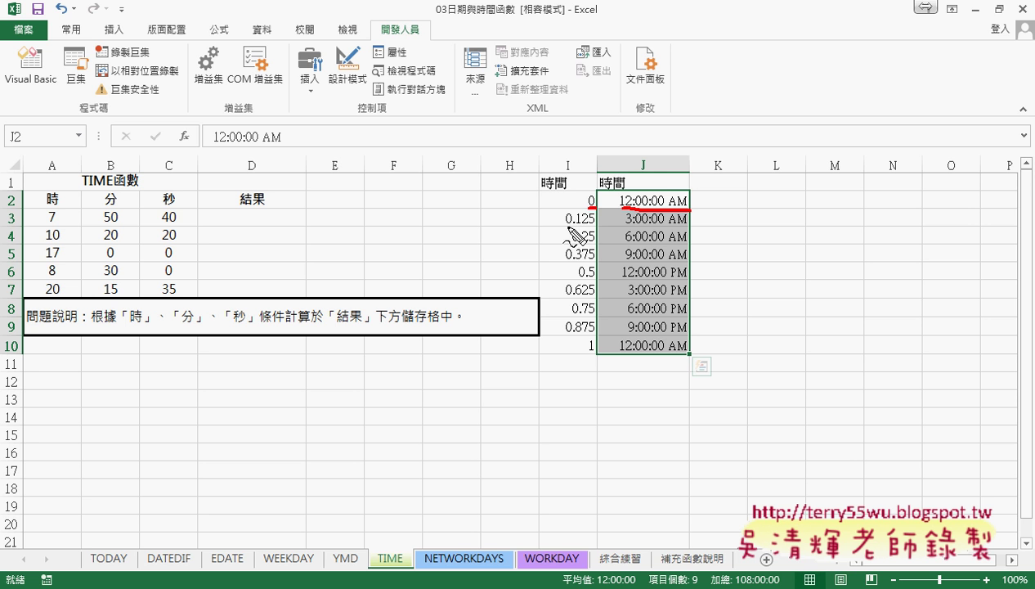
left_click_drag(564, 227, 599, 224)
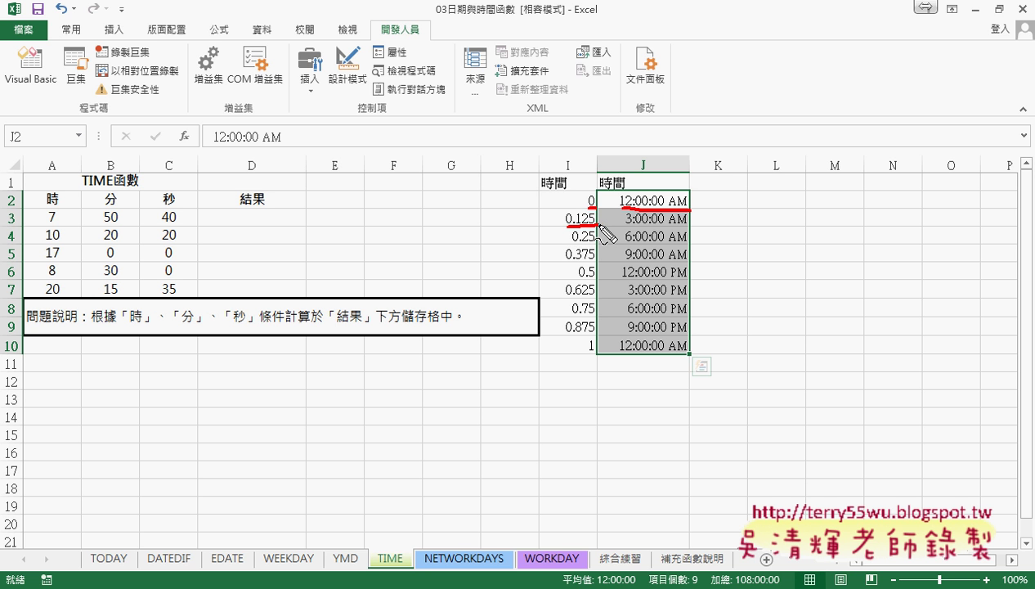
mouse_move(621, 223)
left_mouse_down()
mouse_move(667, 227)
mouse_move(672, 259)
left_mouse_up()
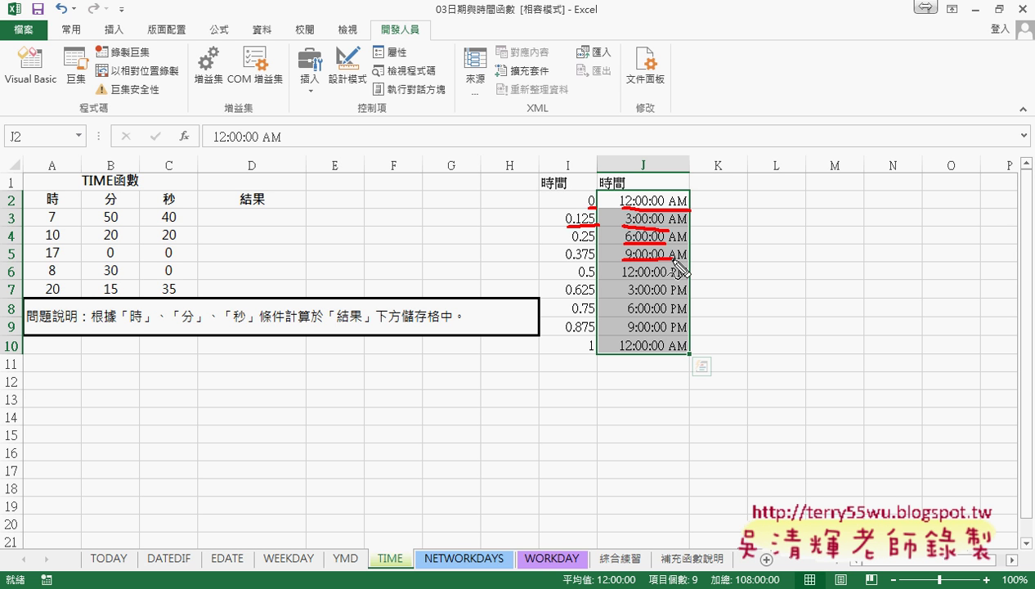
left_click_drag(577, 281, 685, 280)
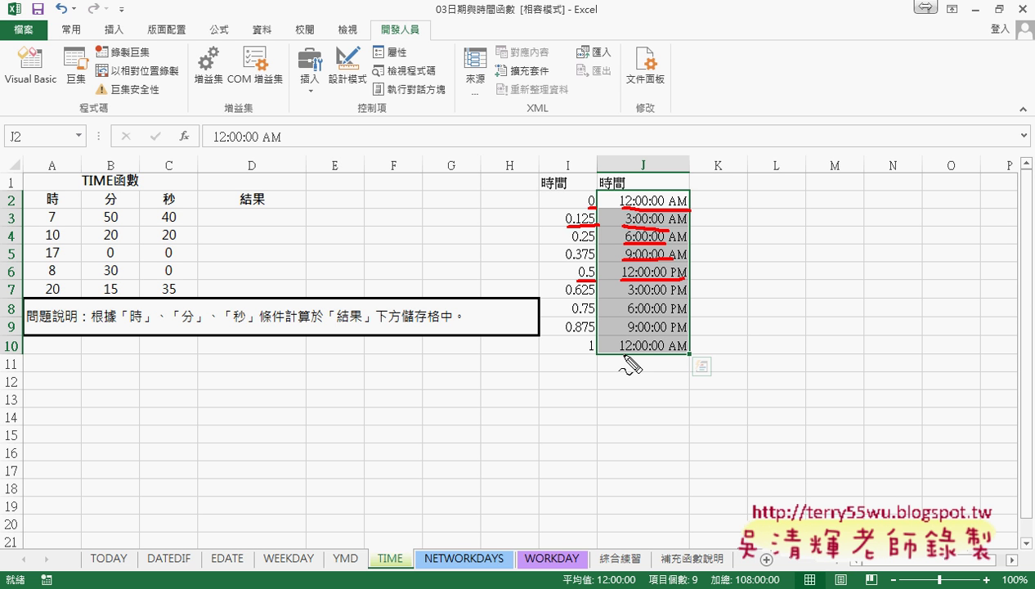
left_click_drag(620, 355, 685, 354)
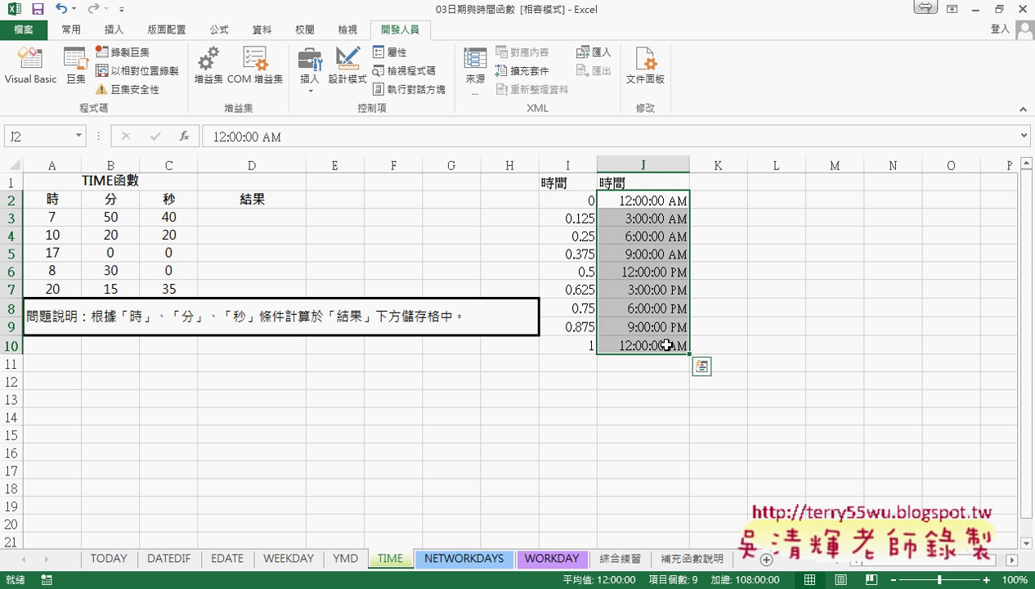
mouse_move(664, 343)
left_mouse_down()
mouse_move(598, 271)
mouse_move(574, 181)
left_mouse_up()
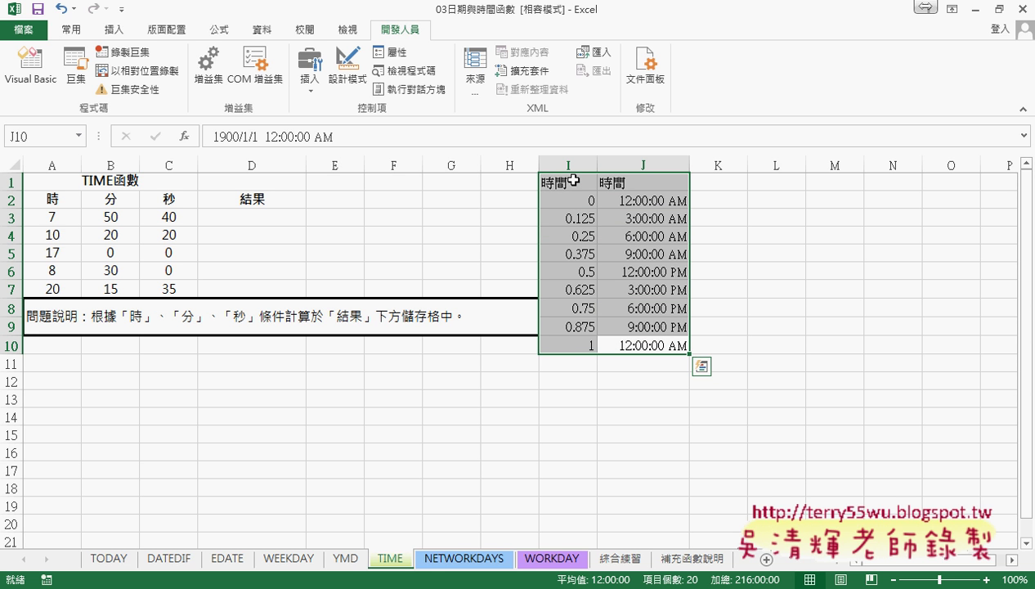
- Insert the TIME function into cell D3 under 結果
left_click(269, 220)
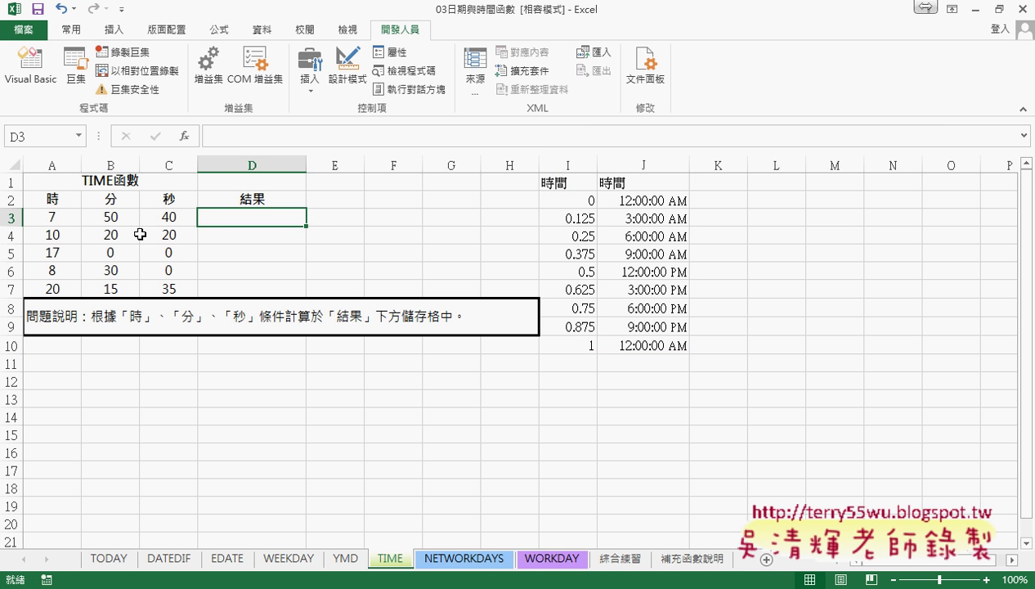
left_click(185, 137)
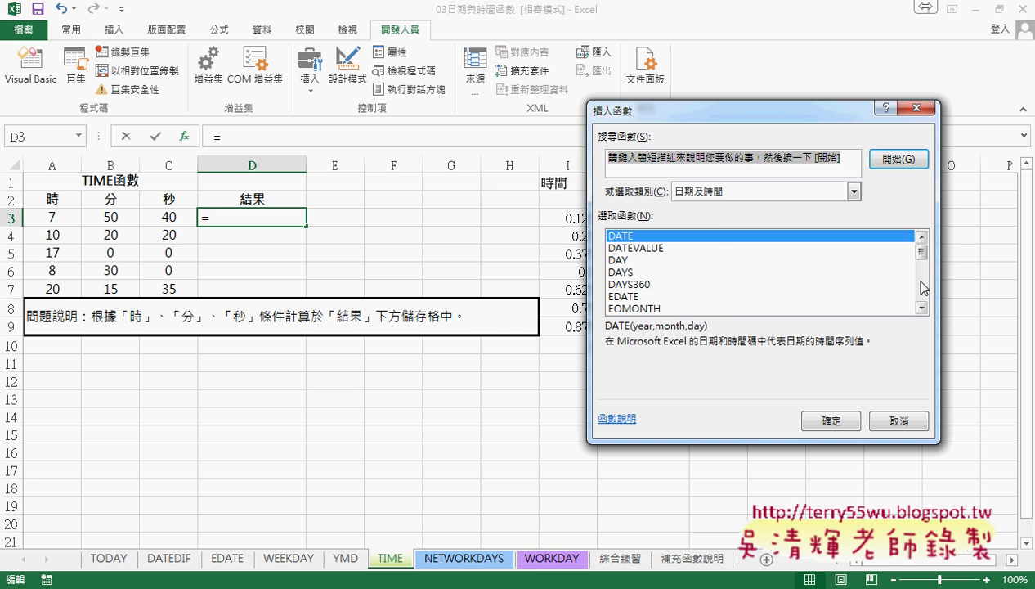
left_click_drag(921, 252, 921, 278)
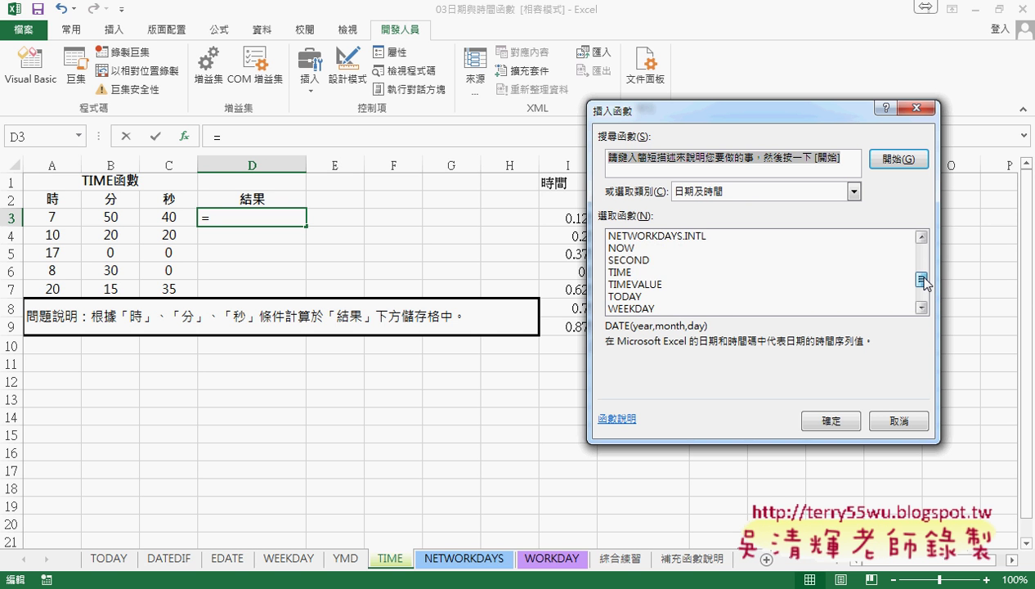
left_click(683, 273)
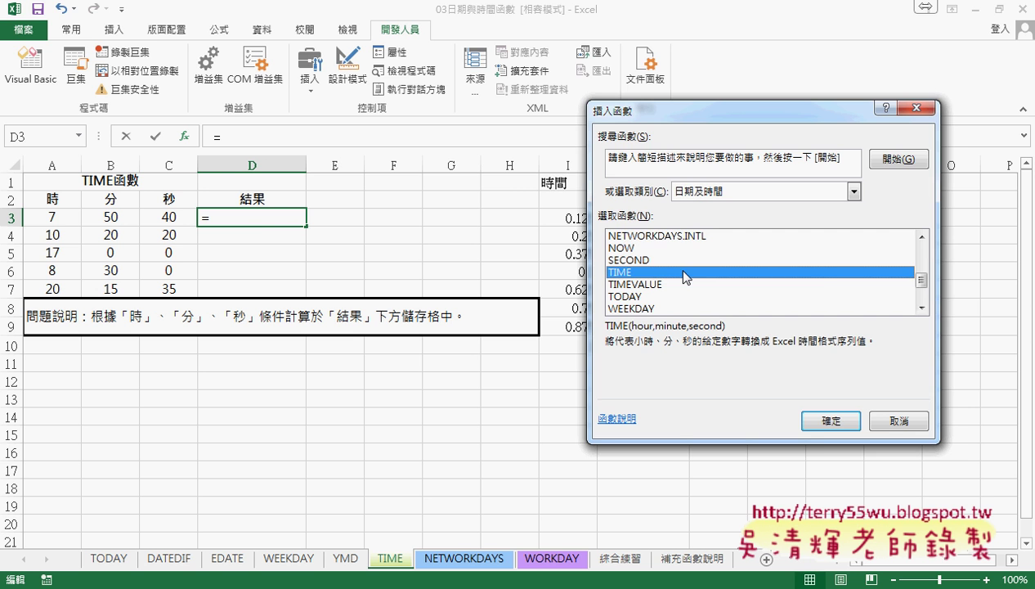
left_click(821, 421)
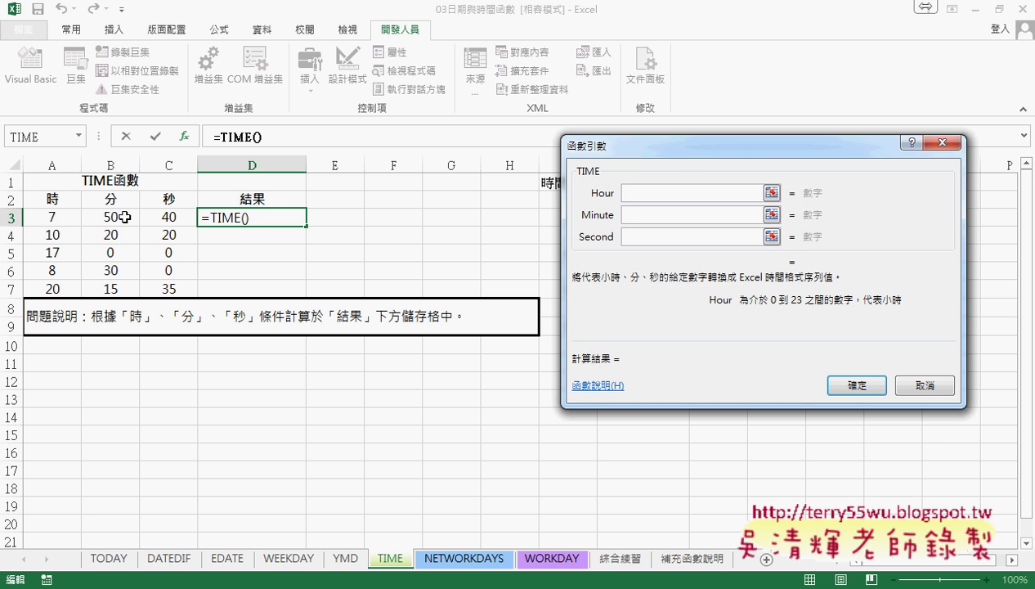
- Set TIME's Hour, Minute and Second to A3, B3 and C3, previewing 7:50:40 AM
left_click(55, 214)
left_click(638, 213)
left_click(118, 214)
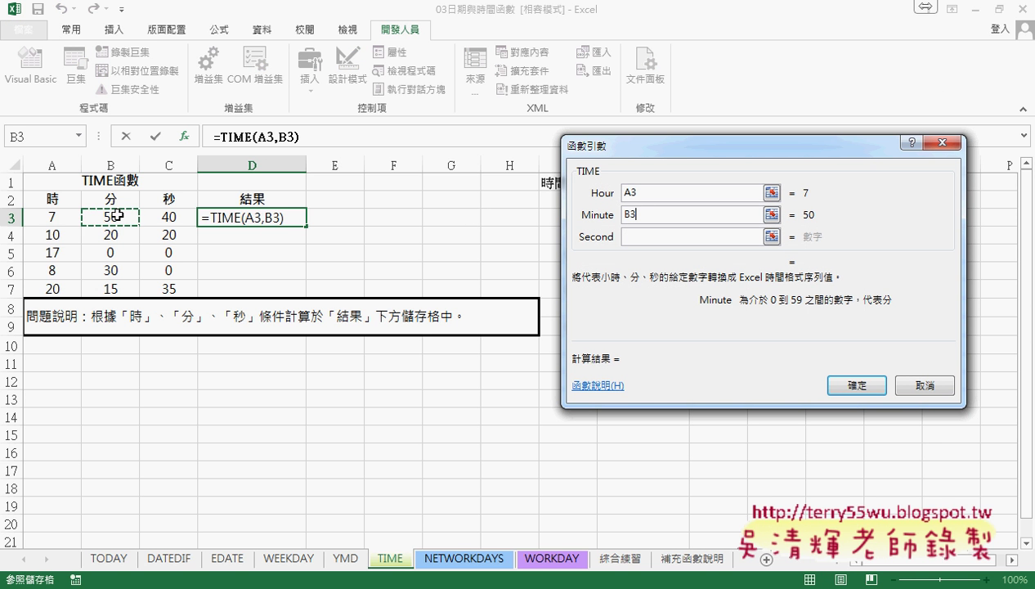
left_click(636, 231)
left_click(167, 217)
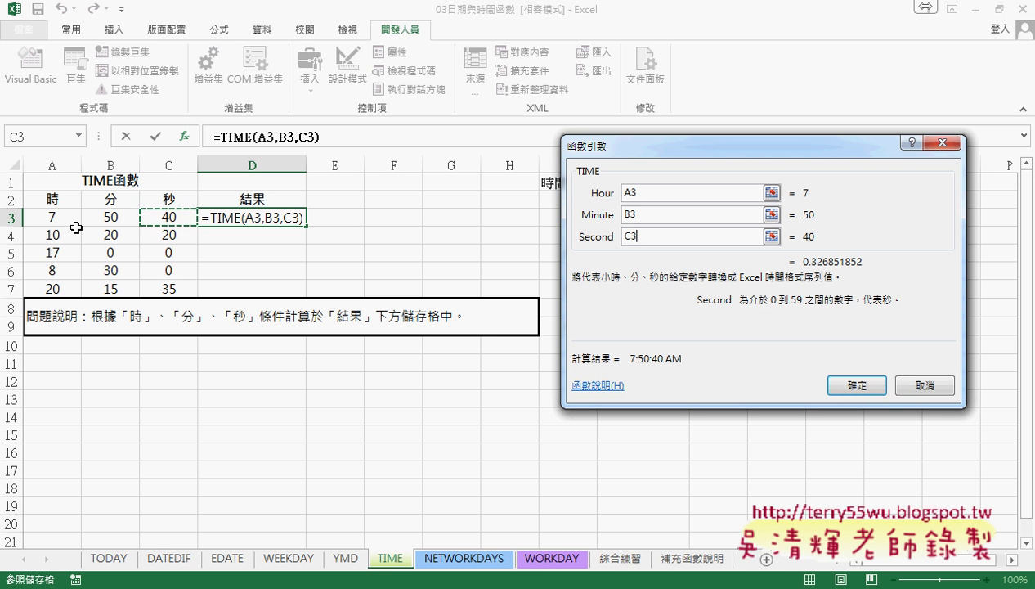
left_click(630, 194)
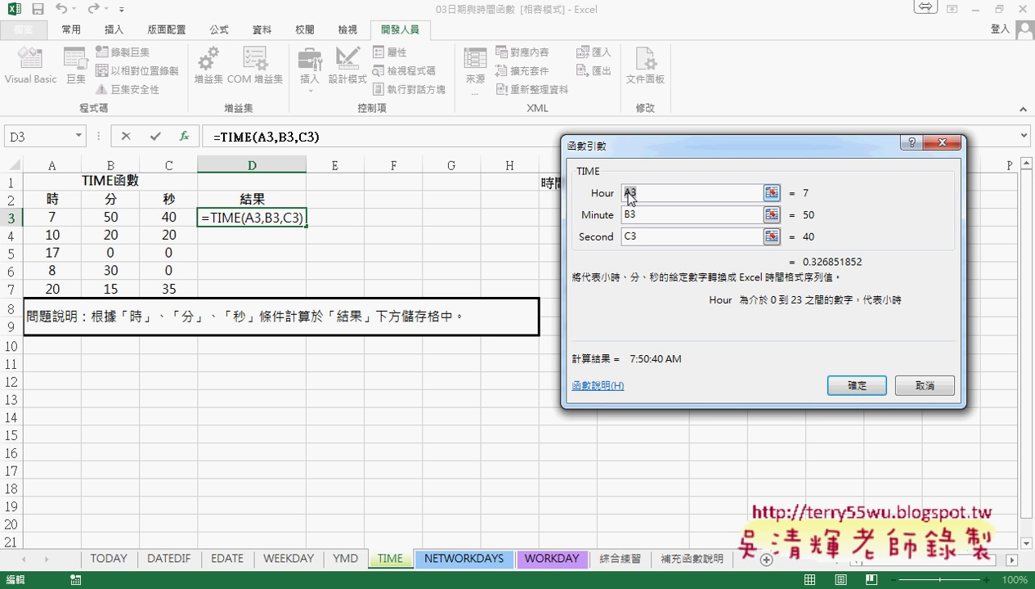
left_click(626, 214)
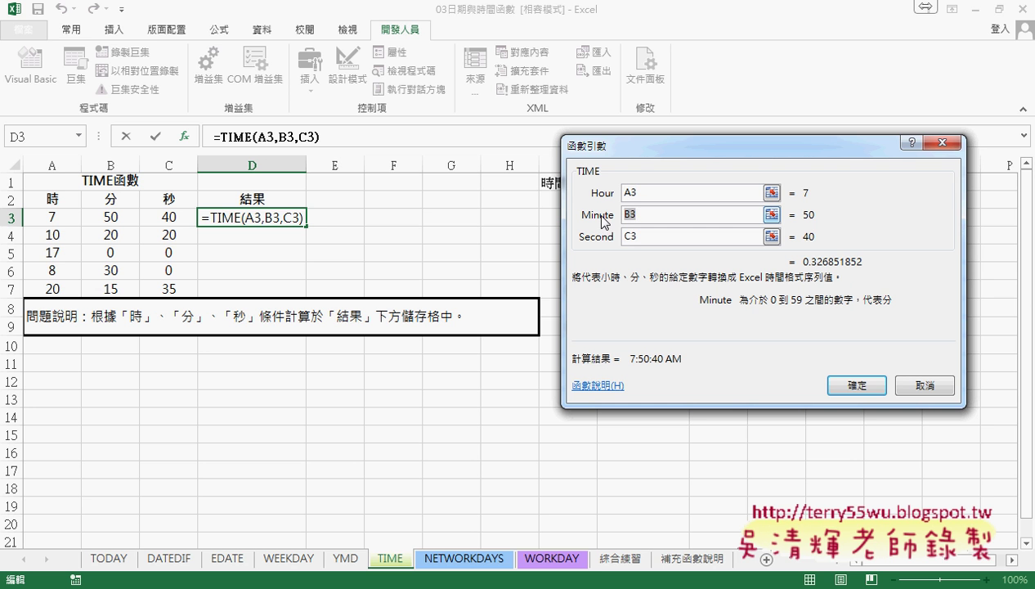
left_click(639, 239)
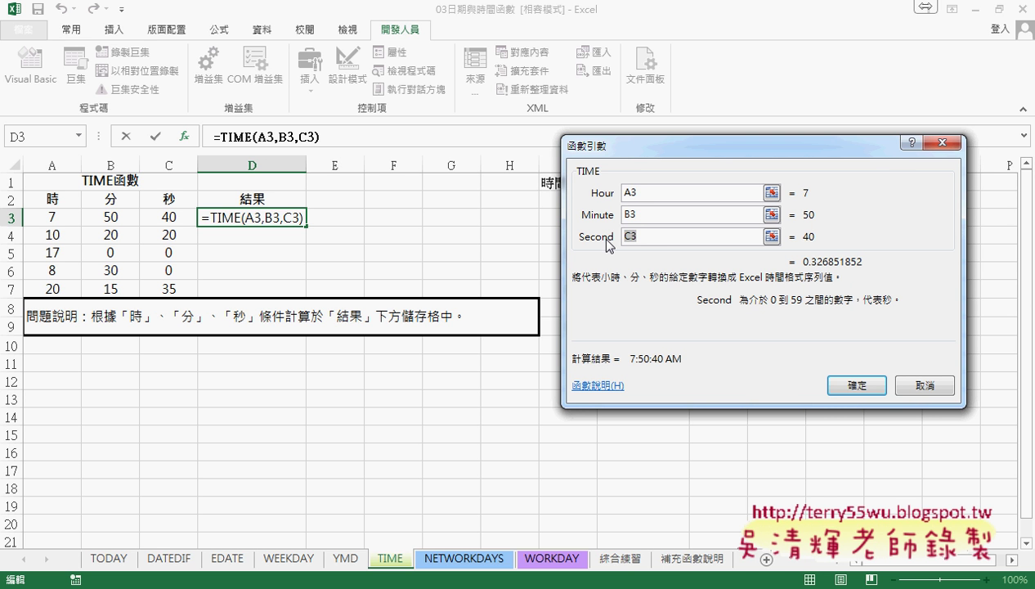
left_click(653, 192)
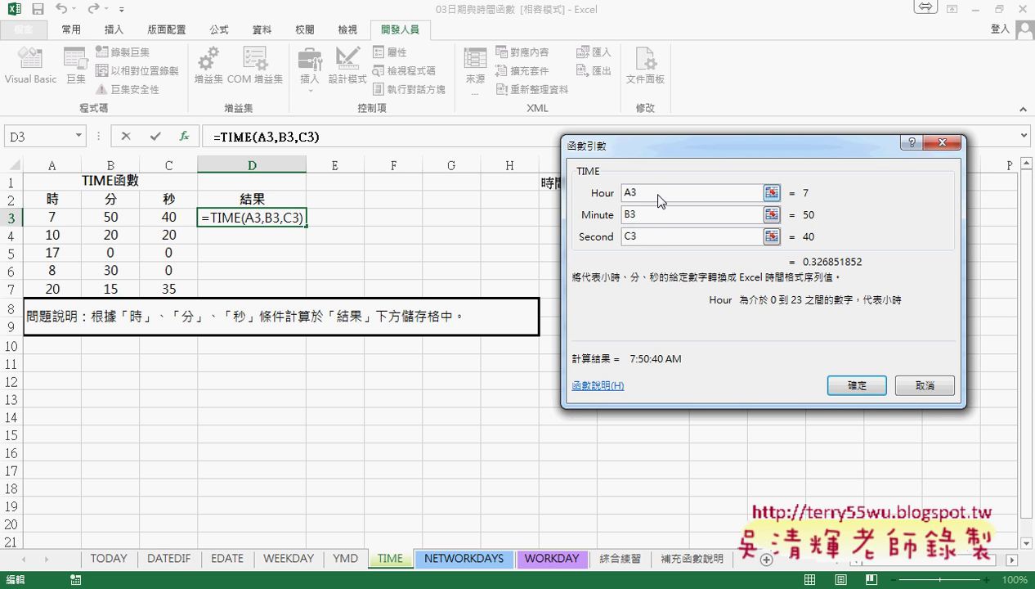
- Change the Second argument to C3+52, giving 7:51:32 AM, then bring up the Google Docs notes
left_click(660, 236)
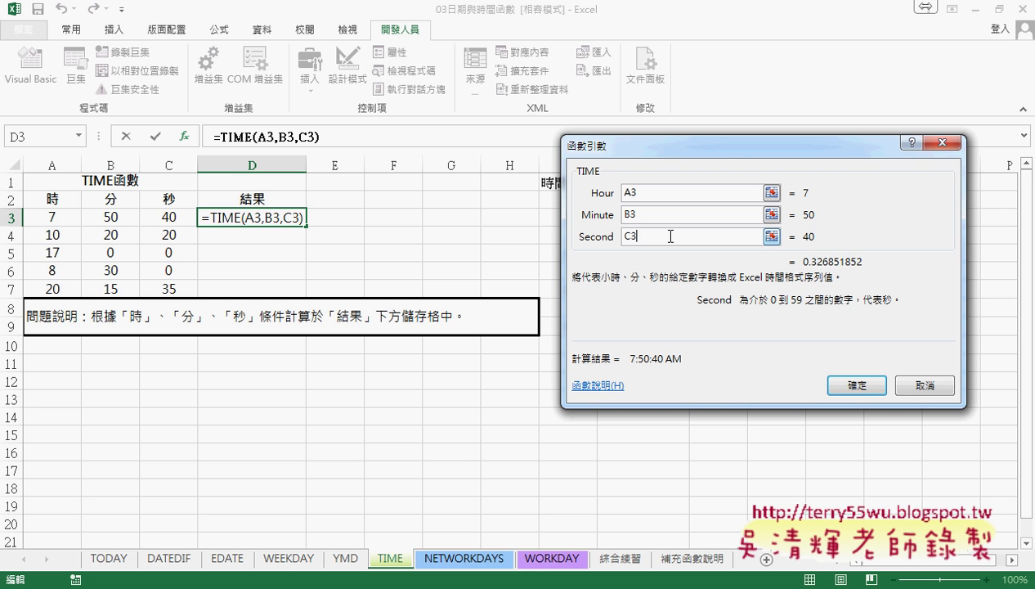
type("+1")
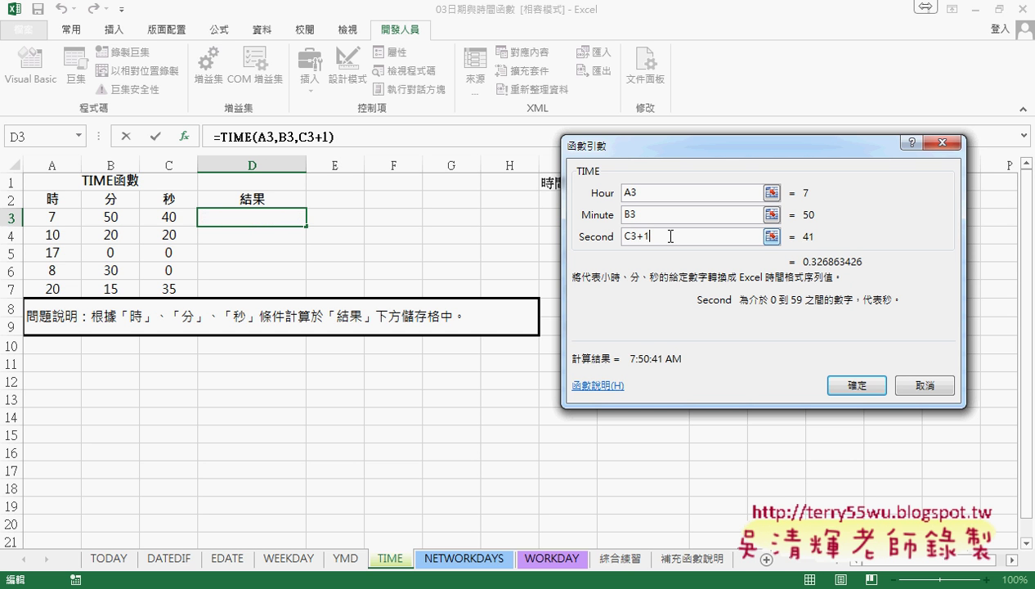
type("2")
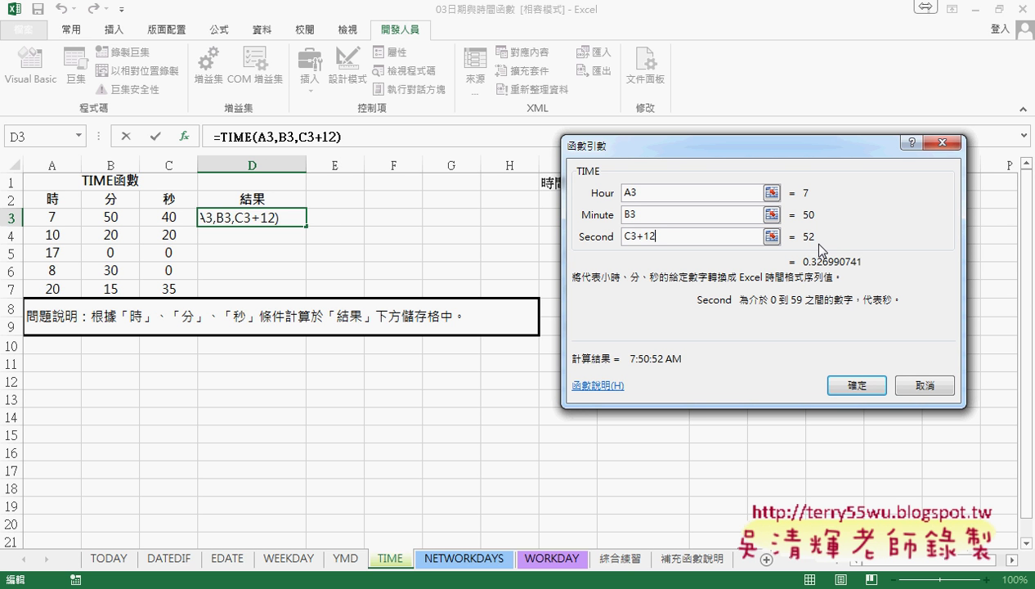
left_click_drag(670, 236, 642, 235)
type("52")
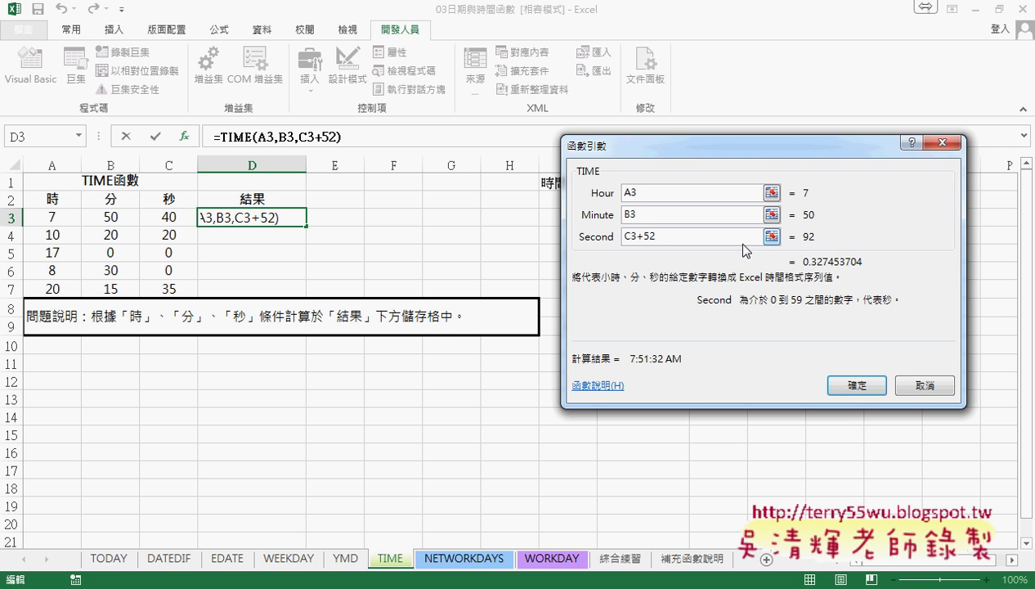
left_click(857, 386)
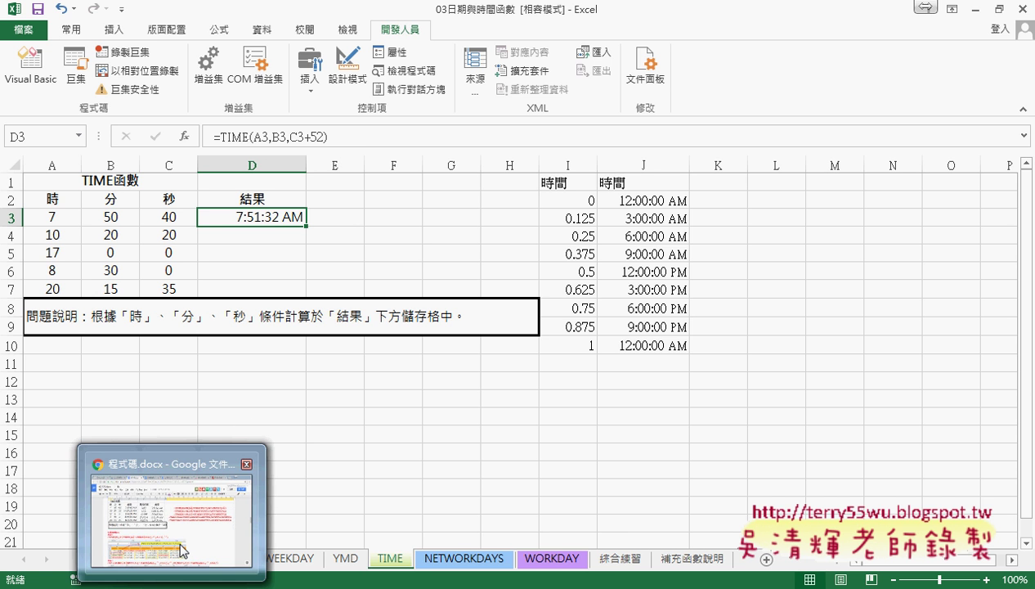
left_click(172, 507)
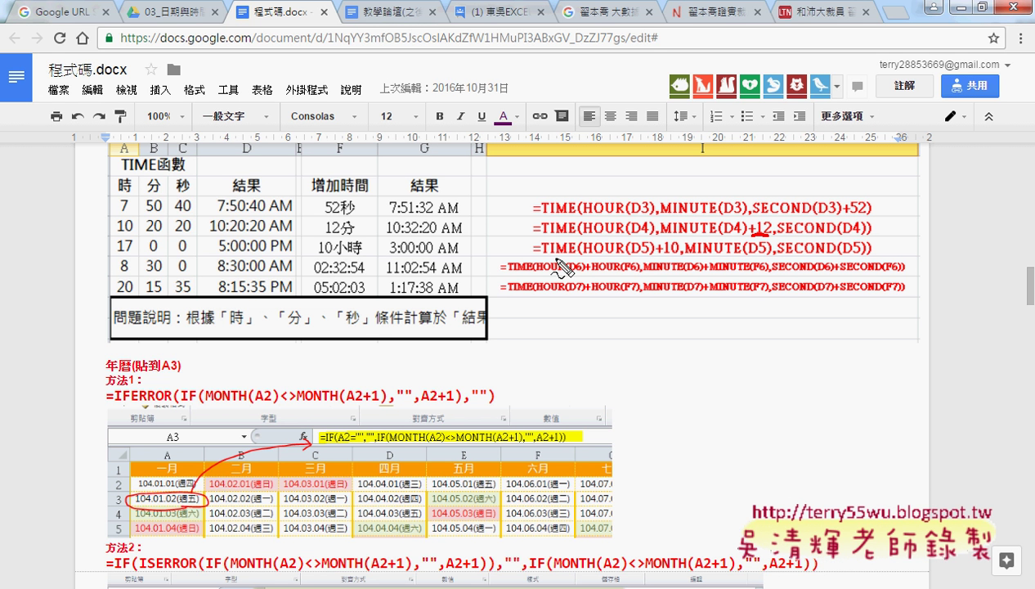
- Mark up the +10 formula, 8:30:00 AM and the TIME table, clear the marks, and return to Excel
left_click_drag(653, 257, 681, 255)
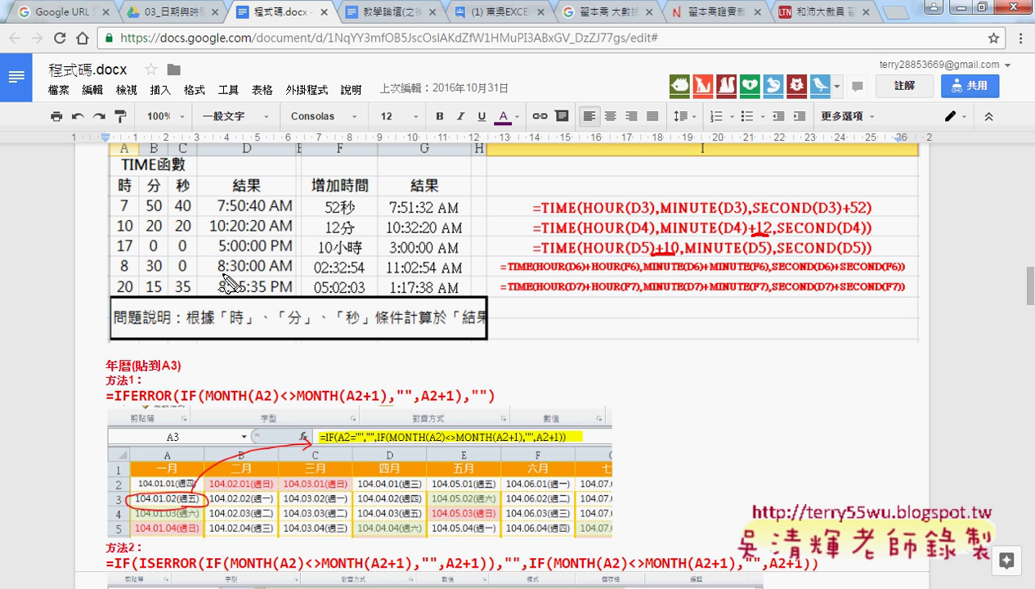
left_click_drag(221, 272, 364, 274)
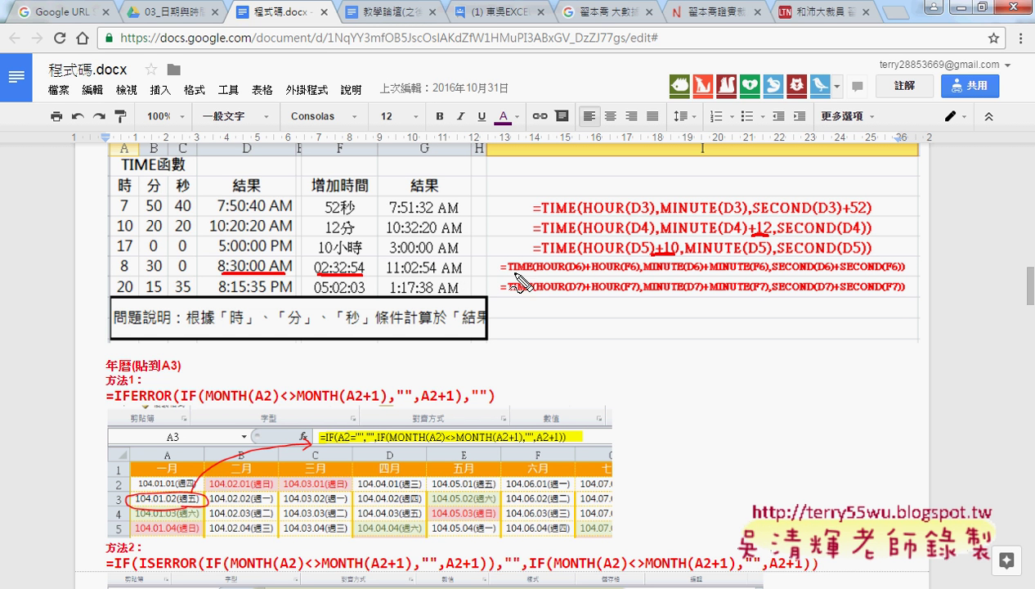
left_click_drag(509, 271, 522, 270)
left_click_drag(458, 333, 343, 352)
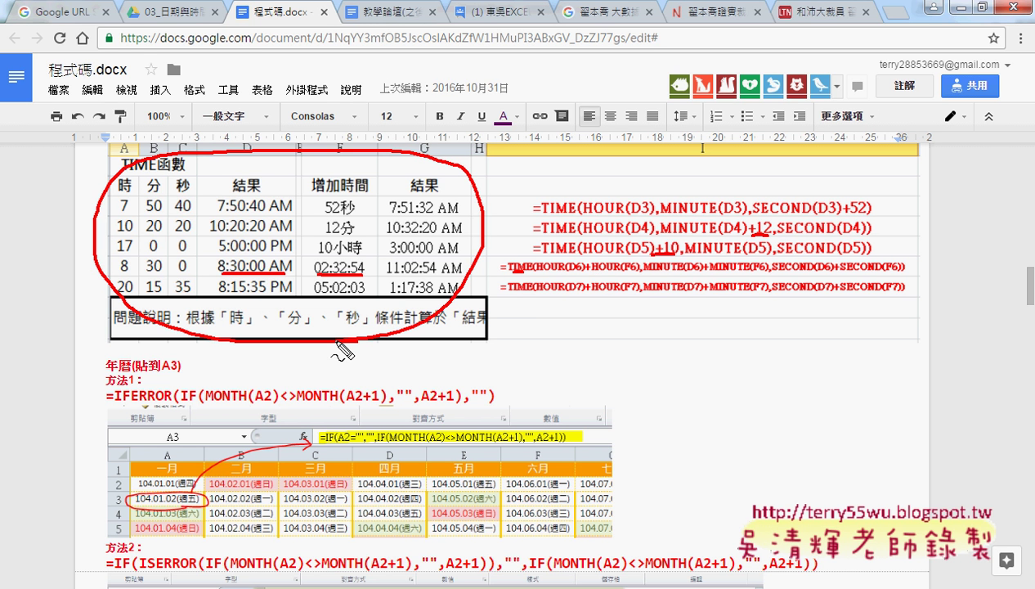
key("Escape")
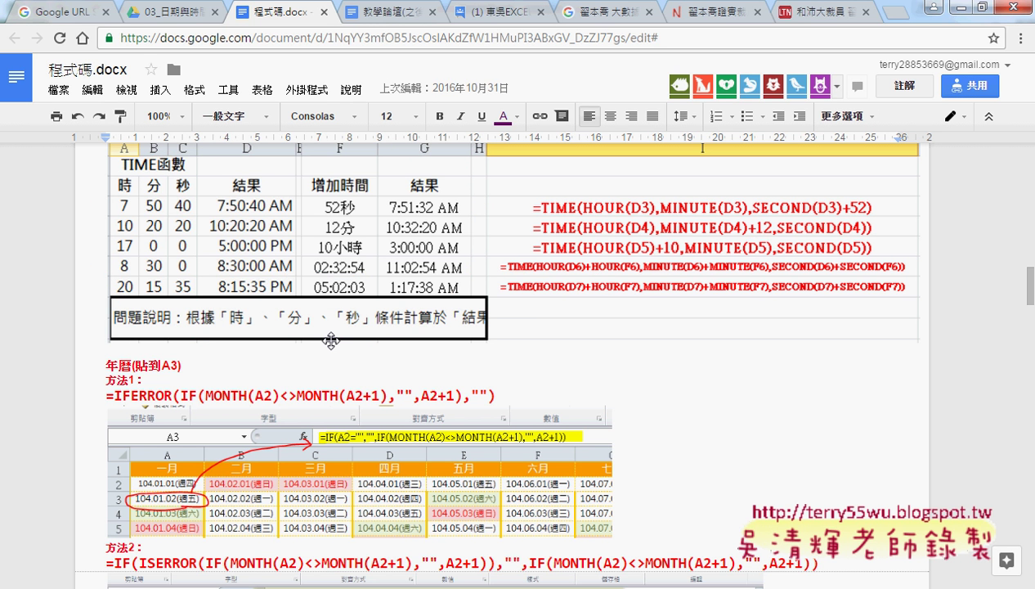
mouse_move(223, 587)
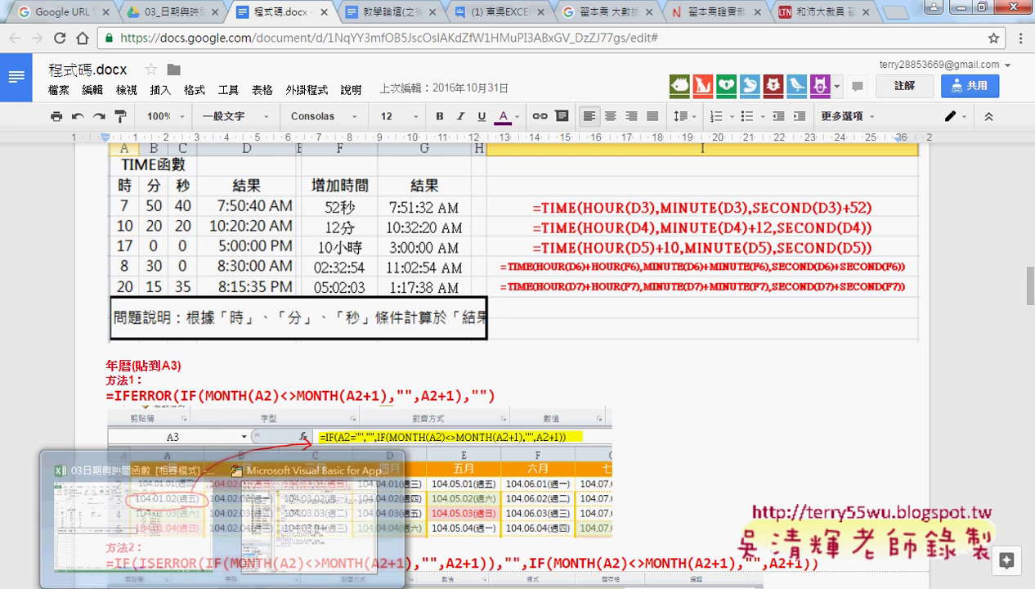
left_click(130, 507)
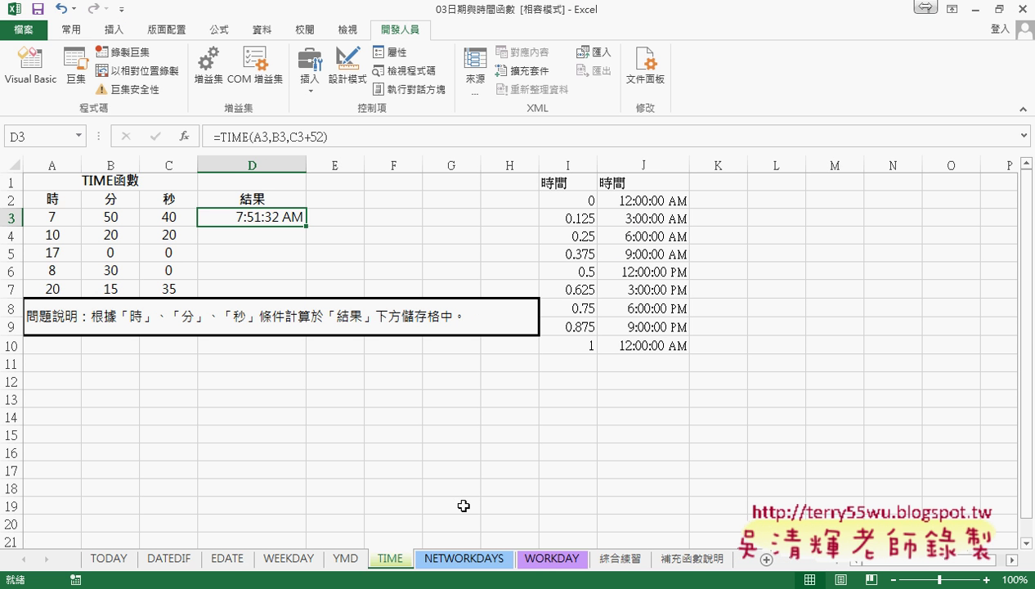
- Open the NETWORKDAYS sheet listing 元旦 2015/1/1, 今天 2017/1/5 and the holiday dates
left_click(469, 561)
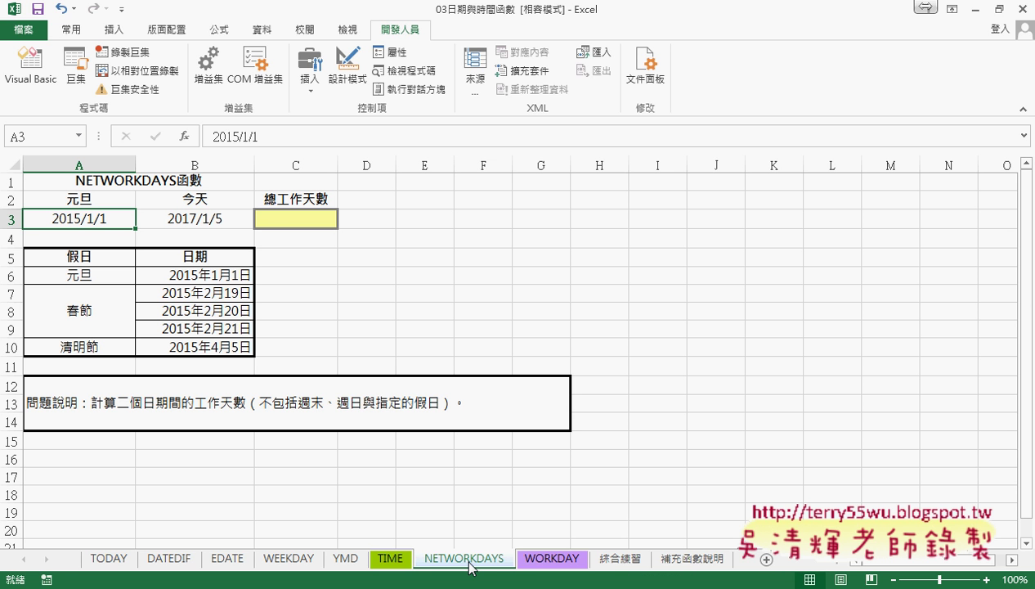
- Bring the Google Docs notes forward and scroll up to the ETime_S code above the TIME table
key("alt+Tab")
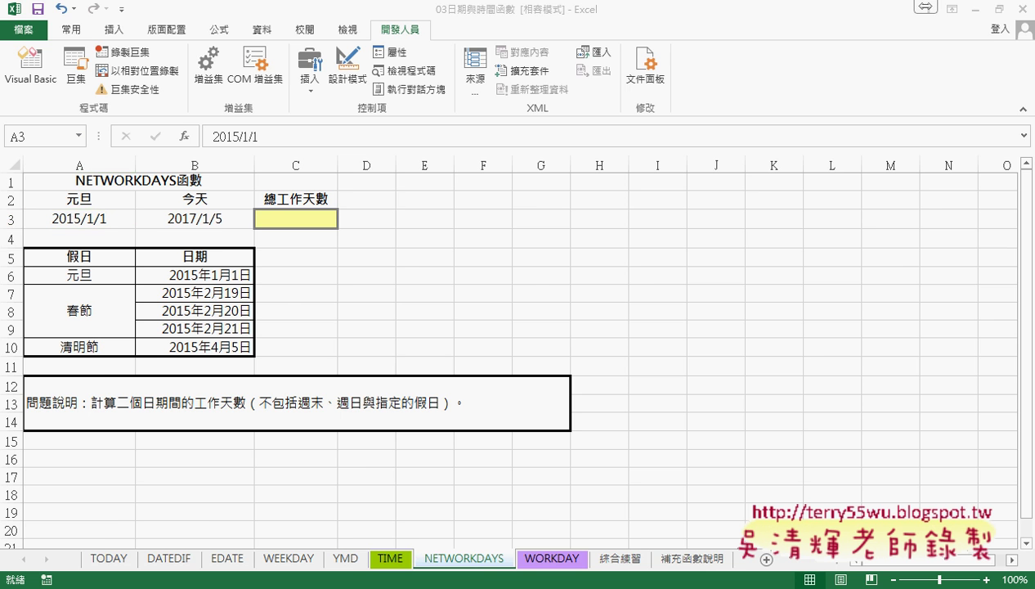
scroll(300, 537, "up", 1)
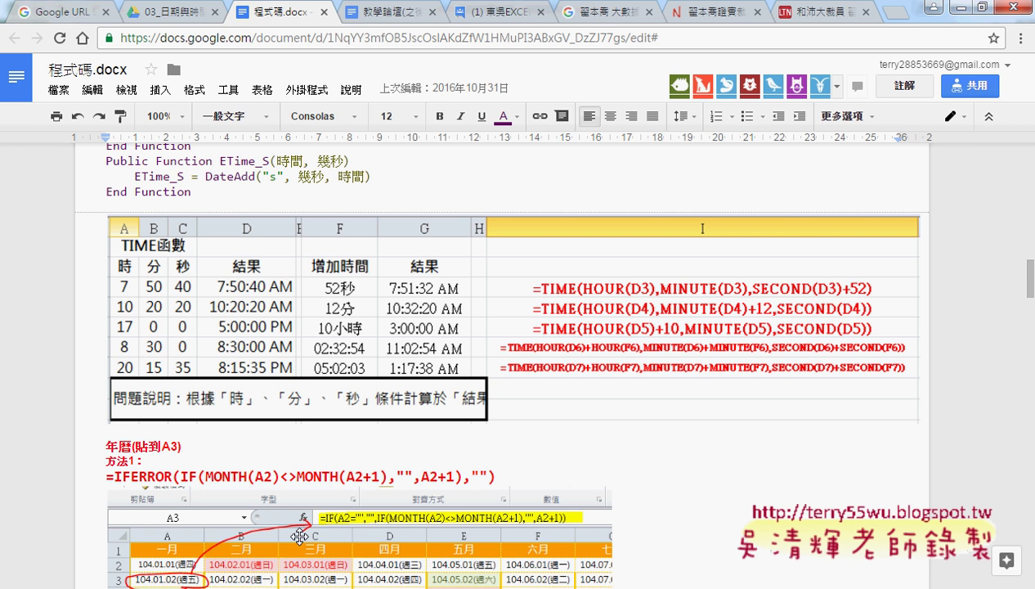
- Select the TIME table image in the notes, then return to Excel's NETWORKDAYS sheet
left_click(455, 370)
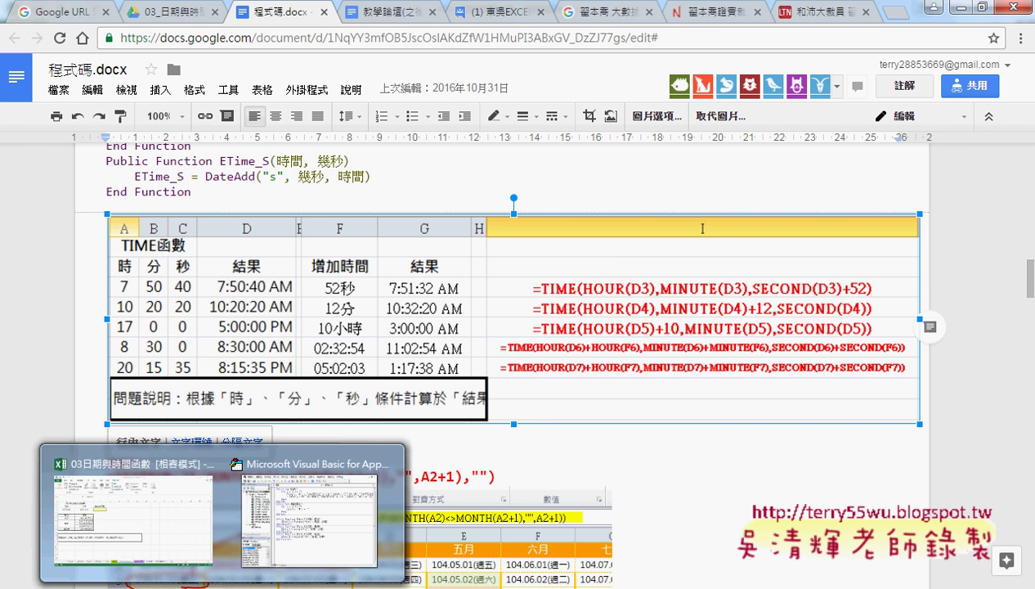
left_click(163, 533)
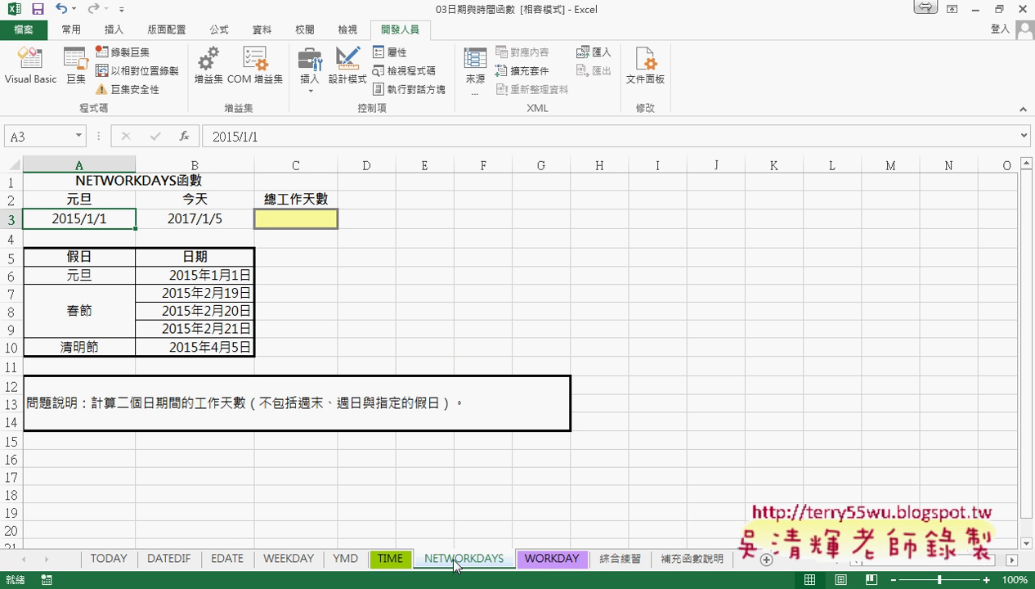
- Compare the empty C3 cells on the WORKDAY and NETWORKDAYS sheets, ending on NETWORKDAYS
left_click(564, 563)
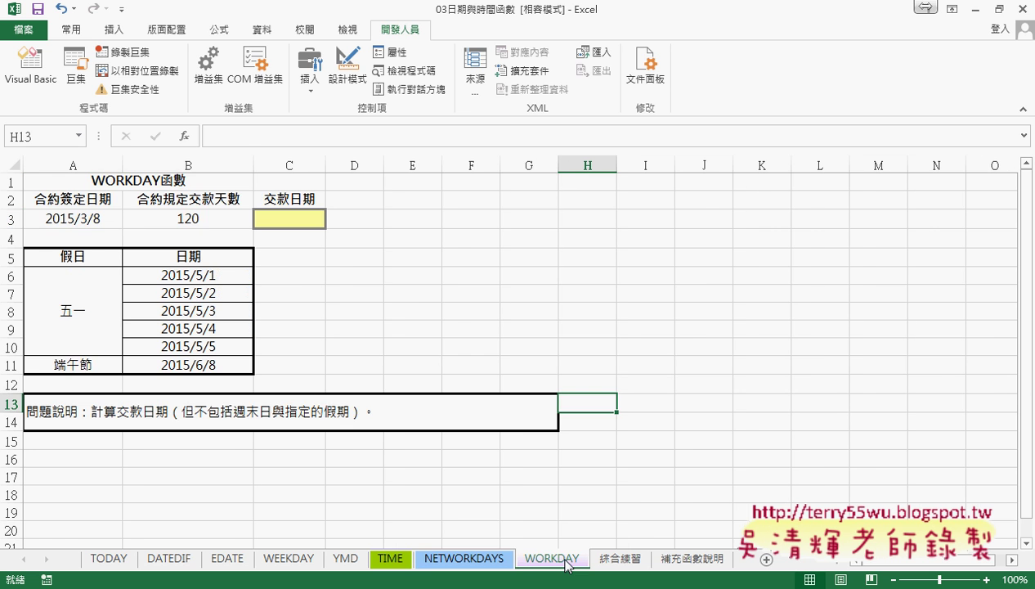
left_click(497, 564)
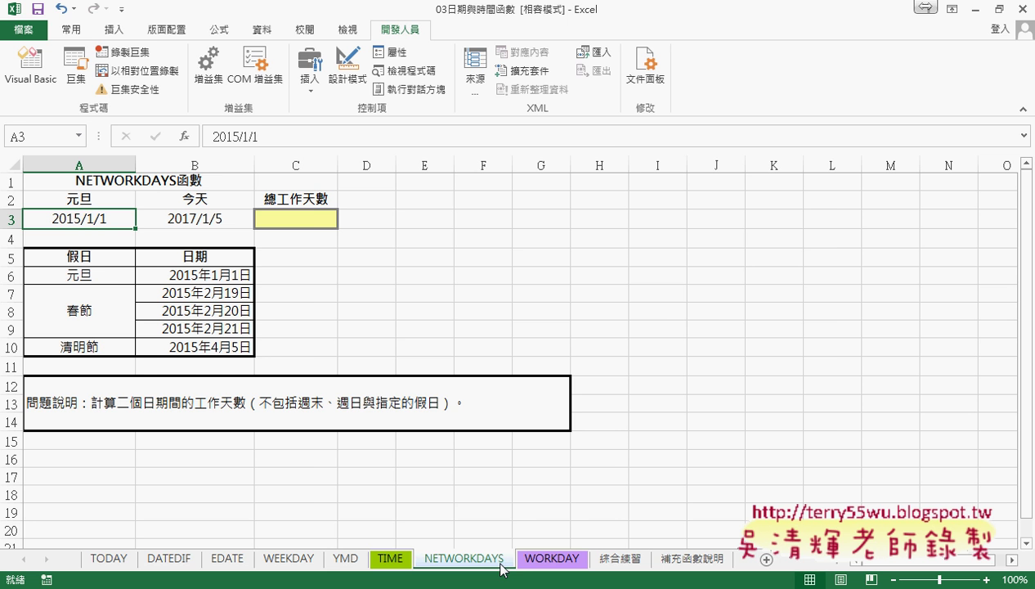
left_click(310, 219)
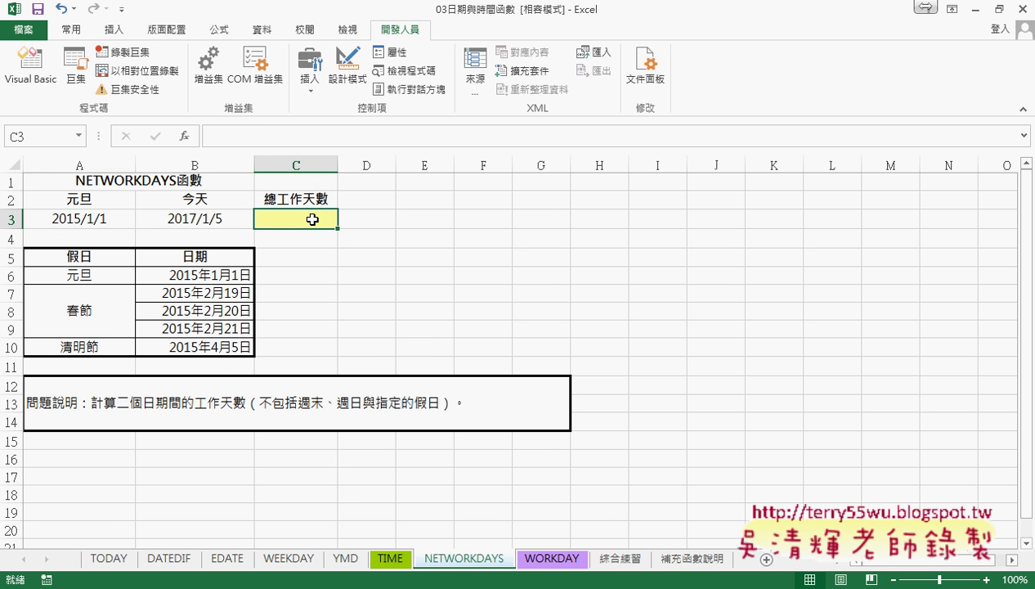
left_click(567, 562)
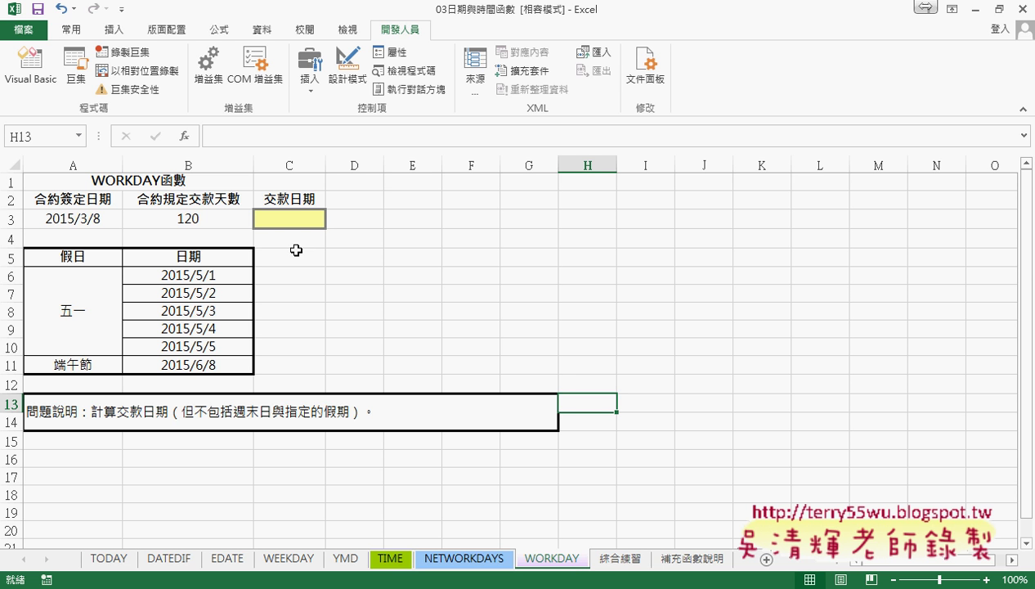
left_click(298, 219)
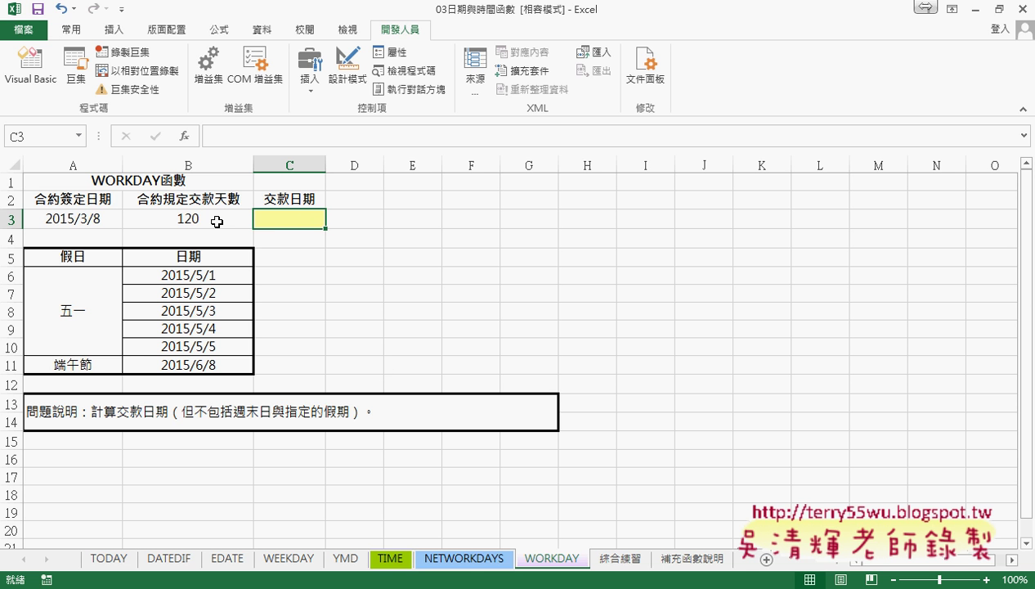
left_click(471, 564)
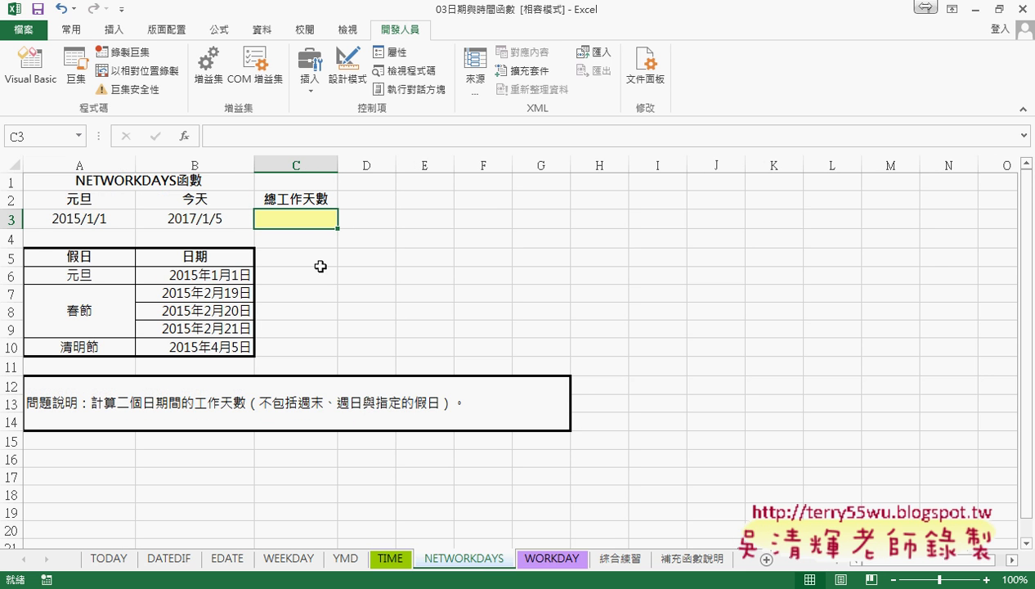
left_click(87, 219)
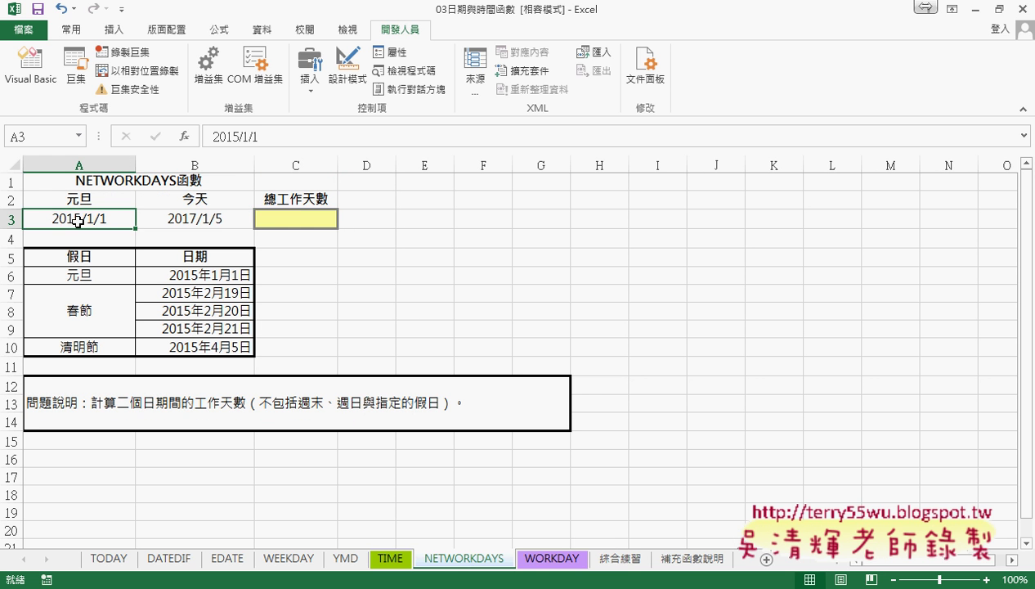
left_click(191, 219)
left_click_drag(194, 270, 210, 357)
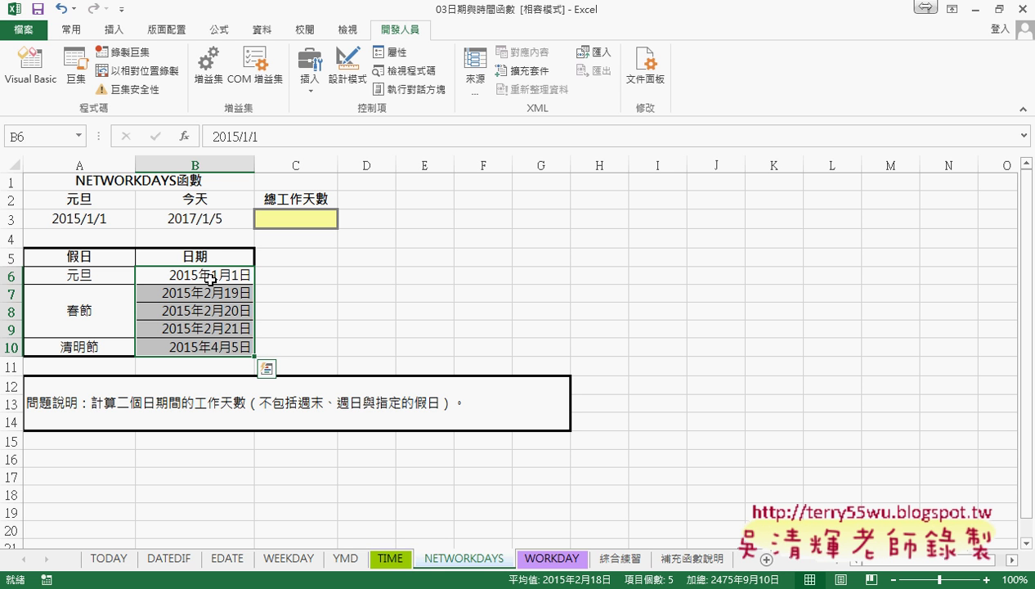
left_click_drag(207, 276, 205, 350)
- Start a formula in C3 and choose NETWORKDAYS from the Date & Time functions
left_click(278, 218)
type("=")
left_click(188, 138)
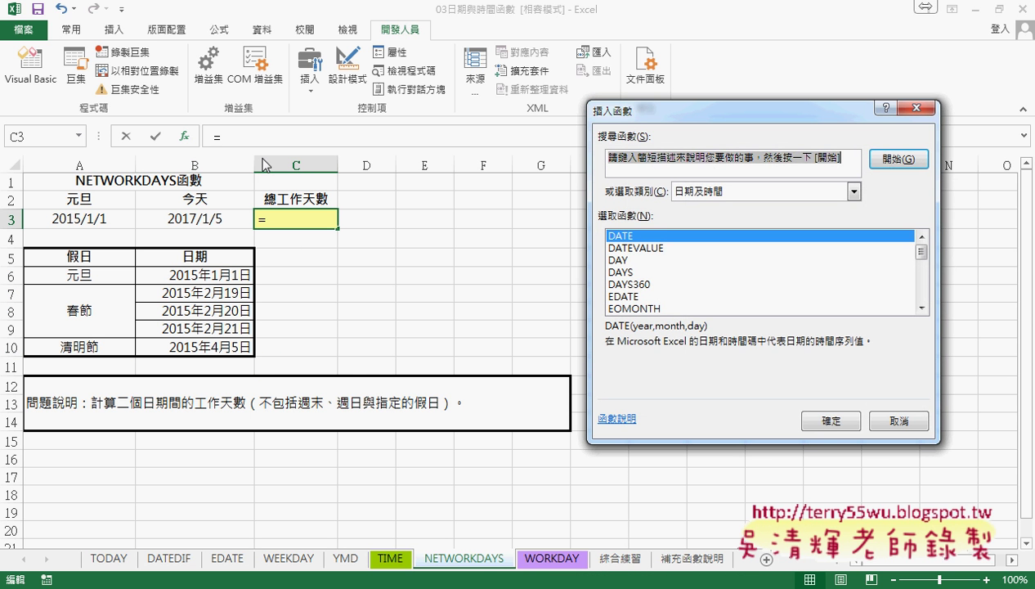
left_click(724, 191)
left_click(723, 192)
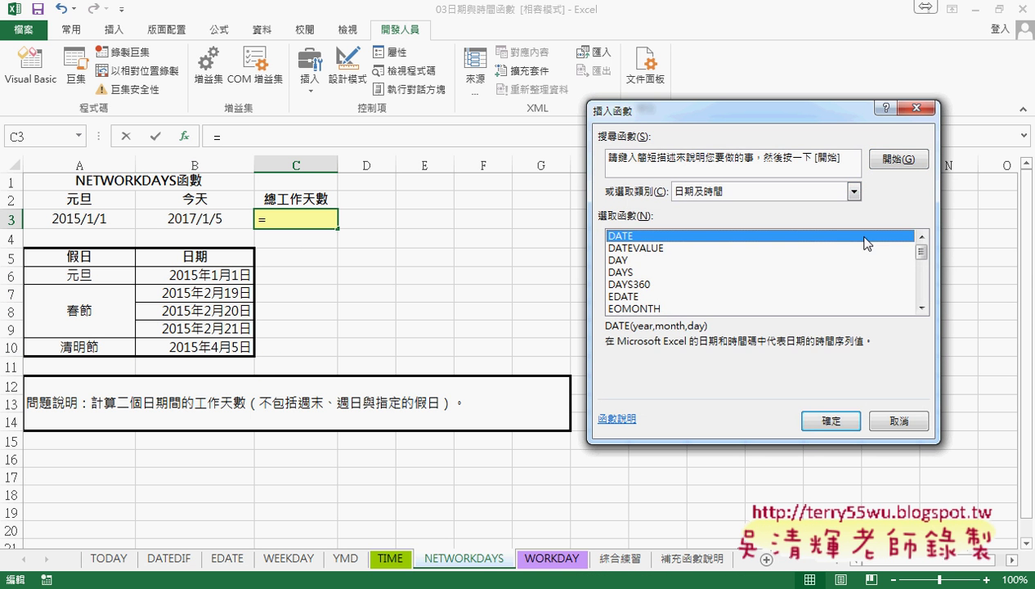
left_click_drag(922, 251, 921, 278)
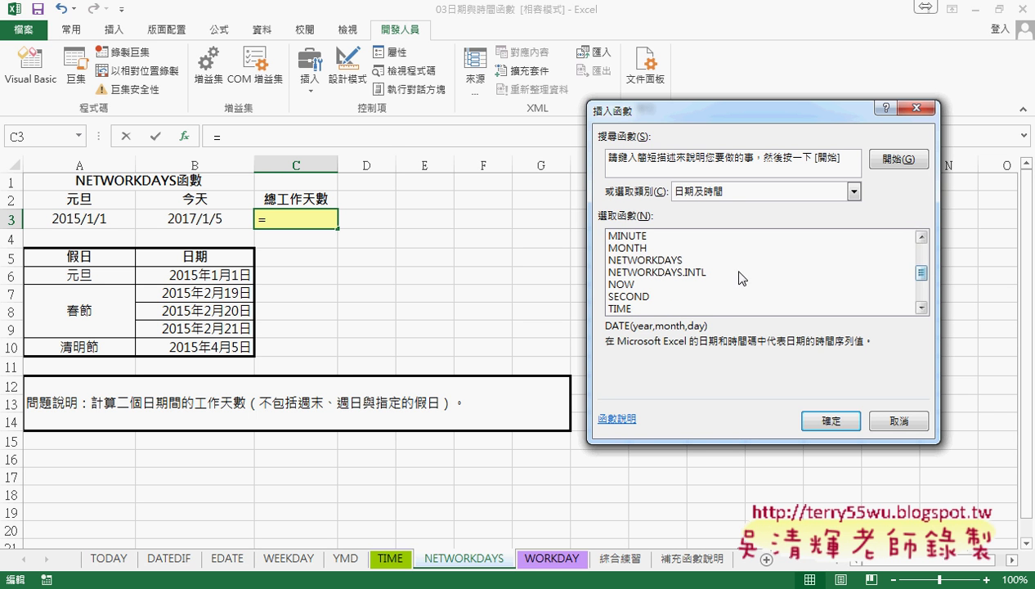
left_click(667, 260)
left_click(830, 422)
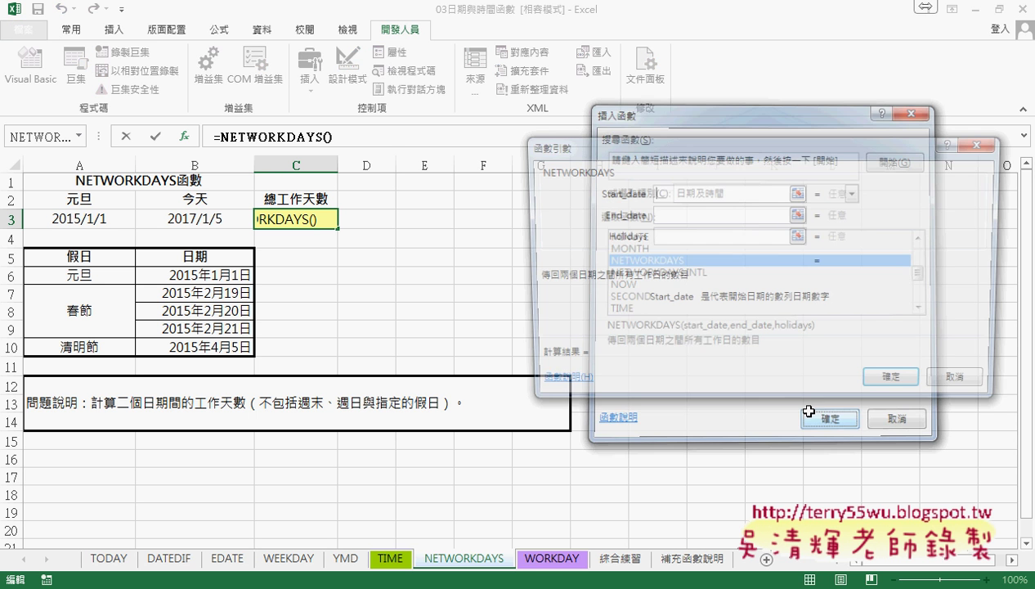
- Set Start_date A3, End_date B3 and Holidays B6:B10, returning 523 working days
left_click(77, 218)
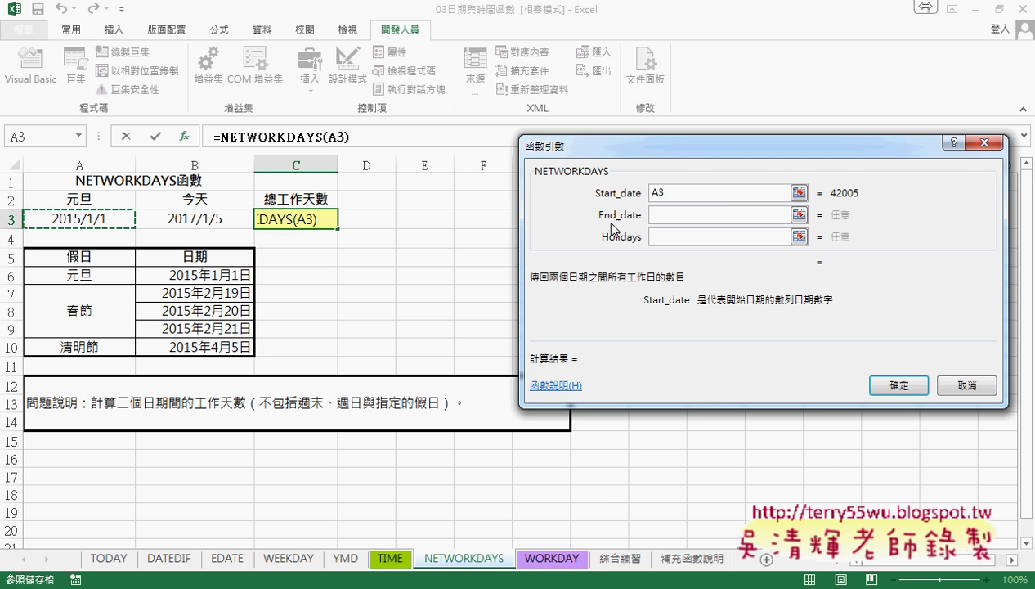
left_click(673, 215)
left_click(218, 221)
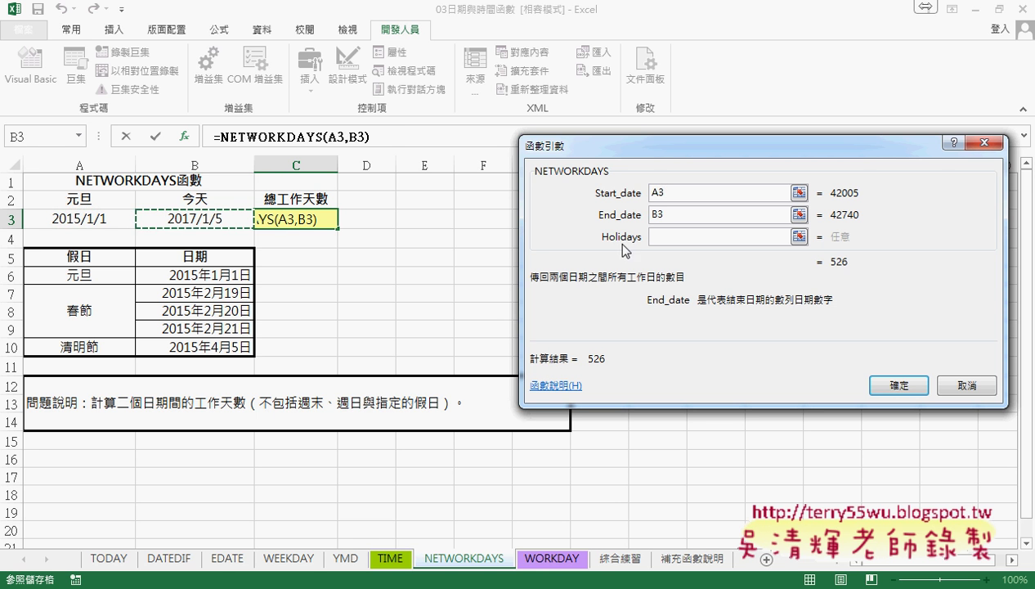
left_click(652, 238)
left_click_drag(221, 273, 222, 338)
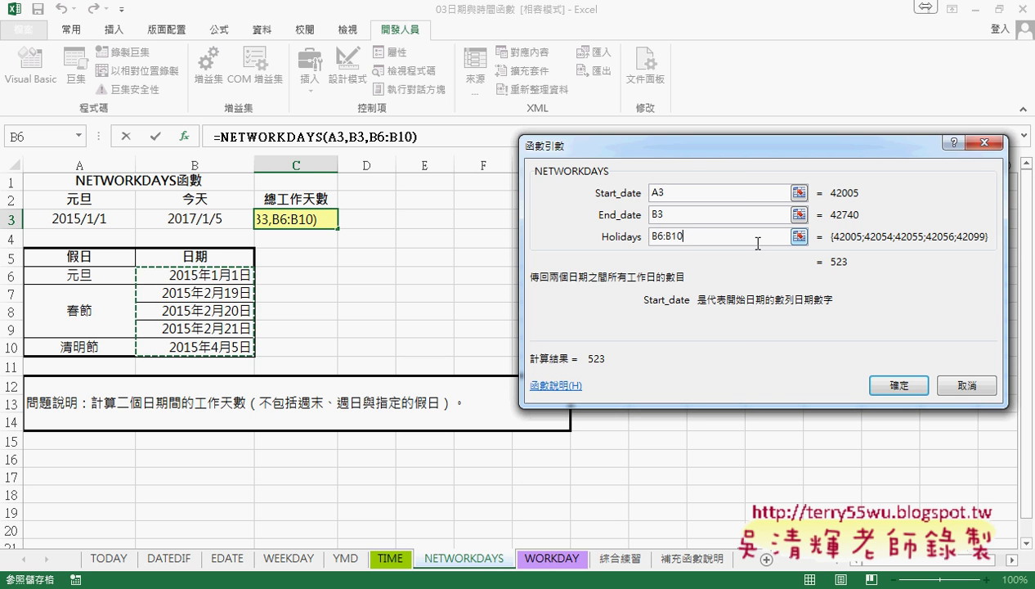
left_click(897, 386)
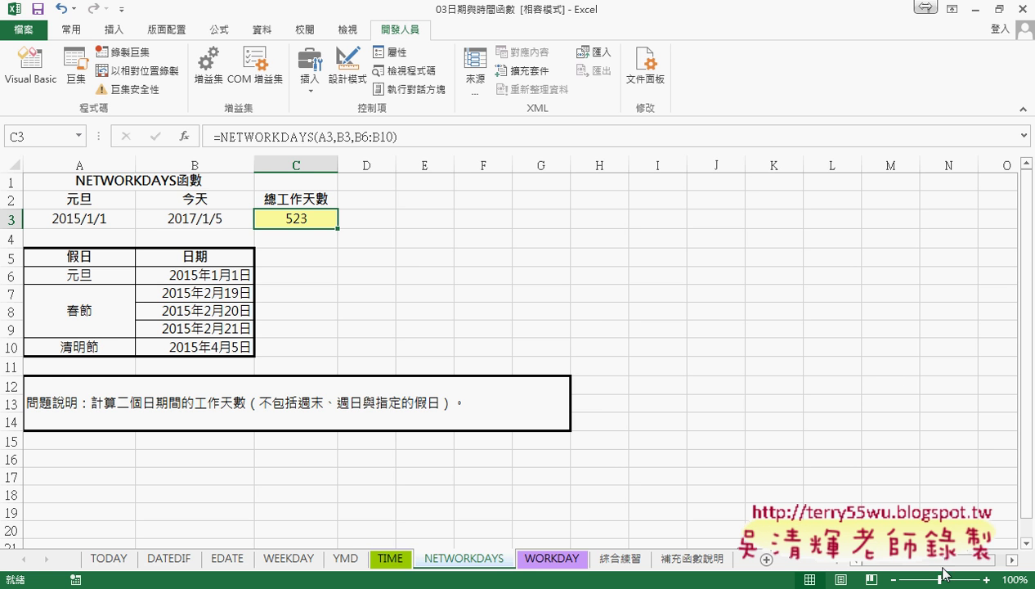
- On the WORKDAY sheet, review the 2015/3/8 contract date, 120 days, holidays B6:B11, and empty C3
left_click(530, 564)
left_click(70, 225)
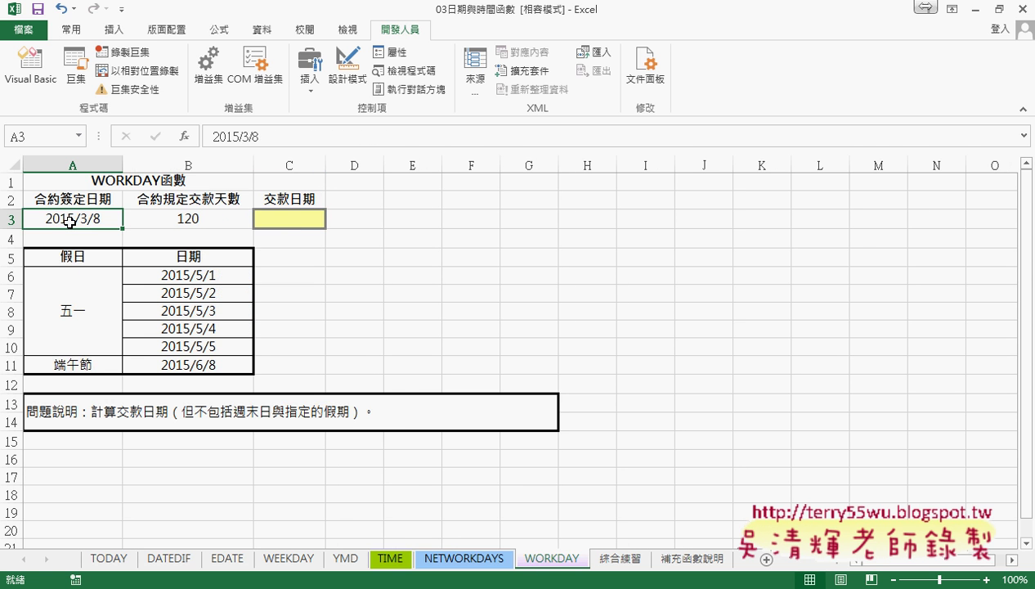
left_click(195, 218)
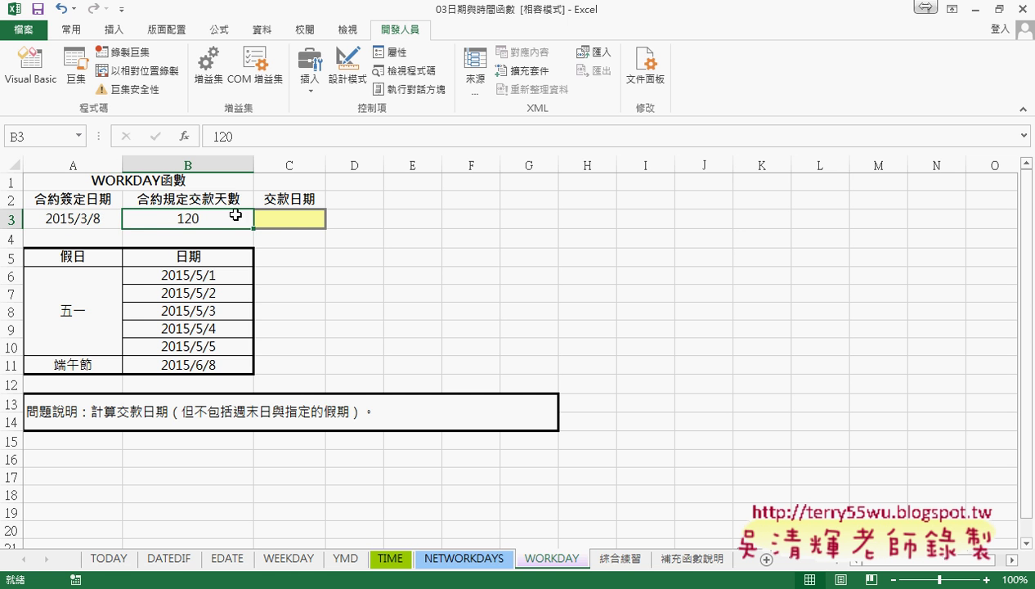
left_click_drag(185, 273, 188, 365)
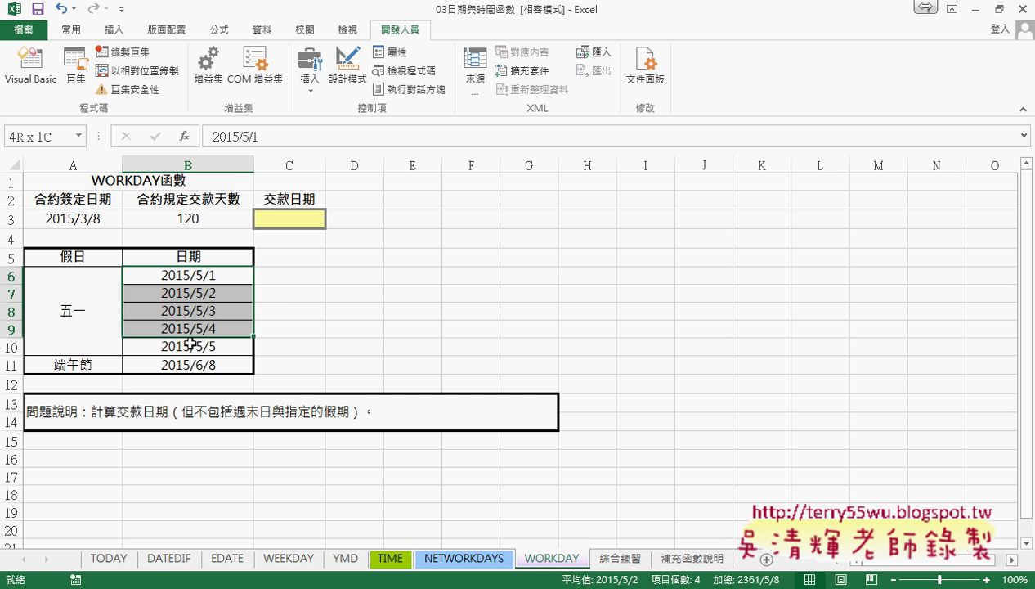
left_click(288, 219)
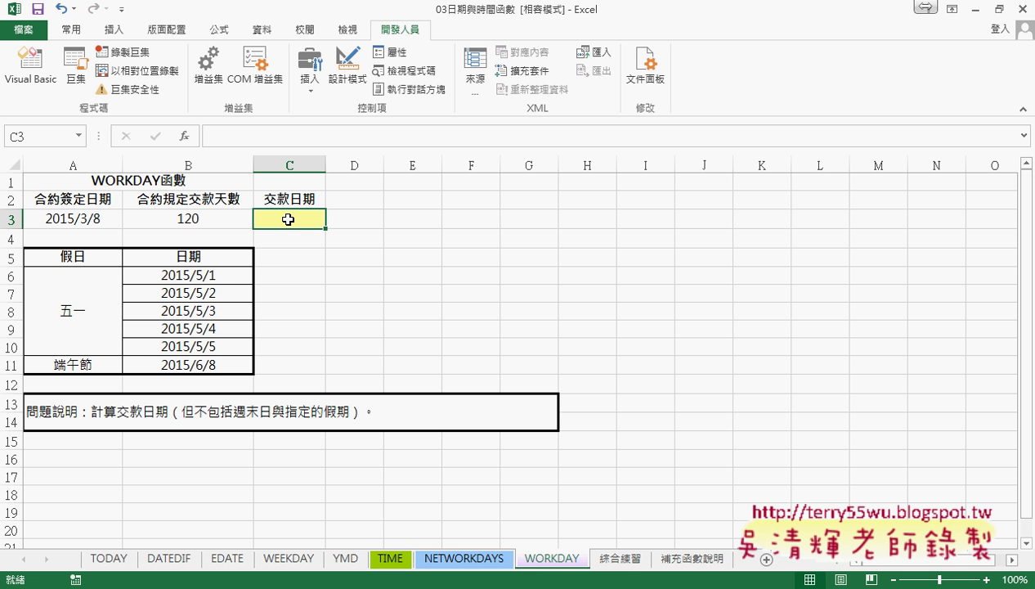
- Scroll through the 綜合練習 calendar sheet
left_click(621, 561)
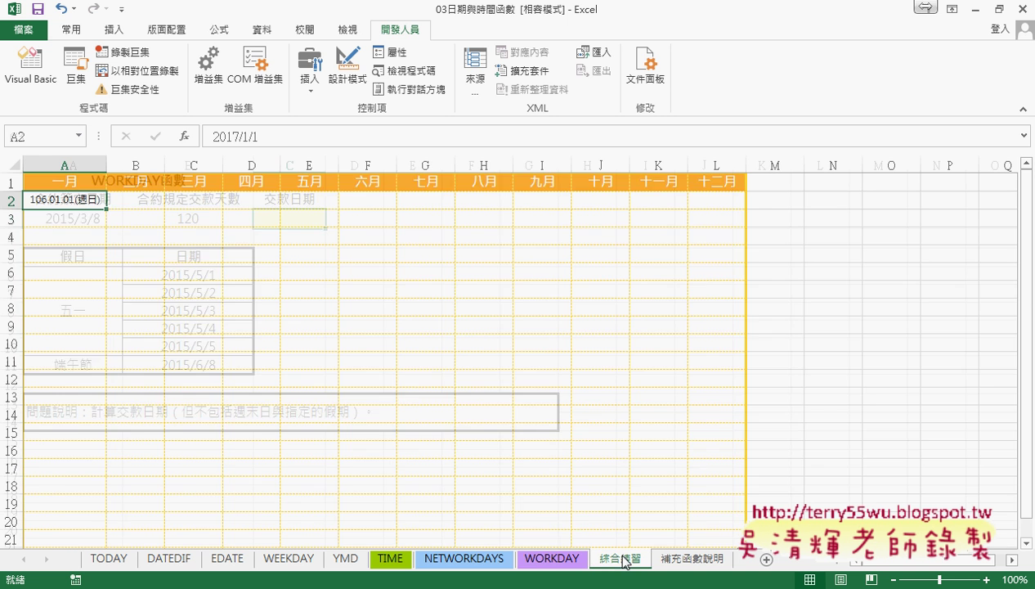
scroll(353, 354, "down", 3)
scroll(354, 355, "down", 2)
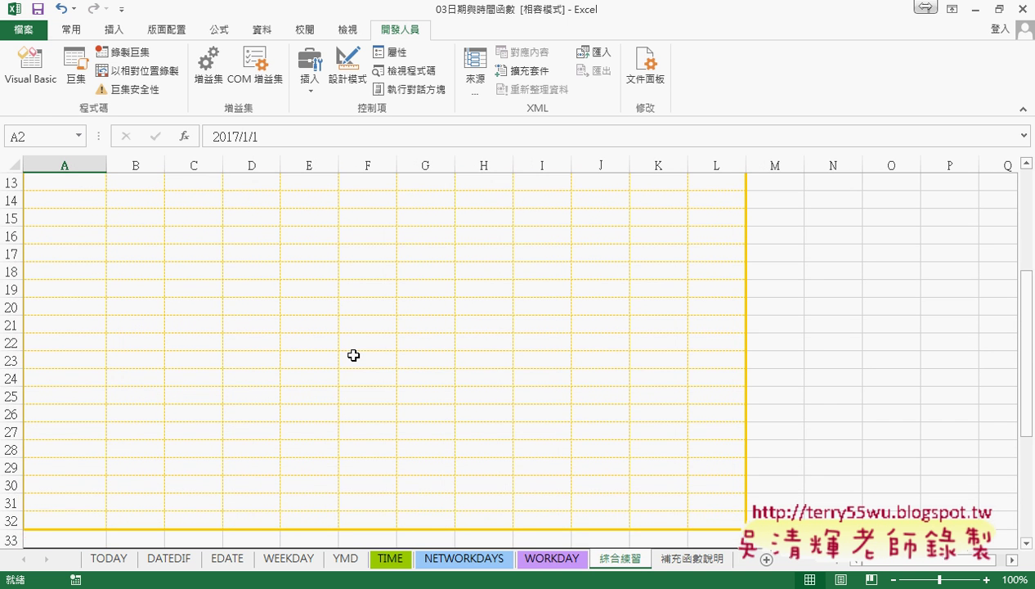
scroll(353, 355, "down", 2)
scroll(353, 354, "down", 1)
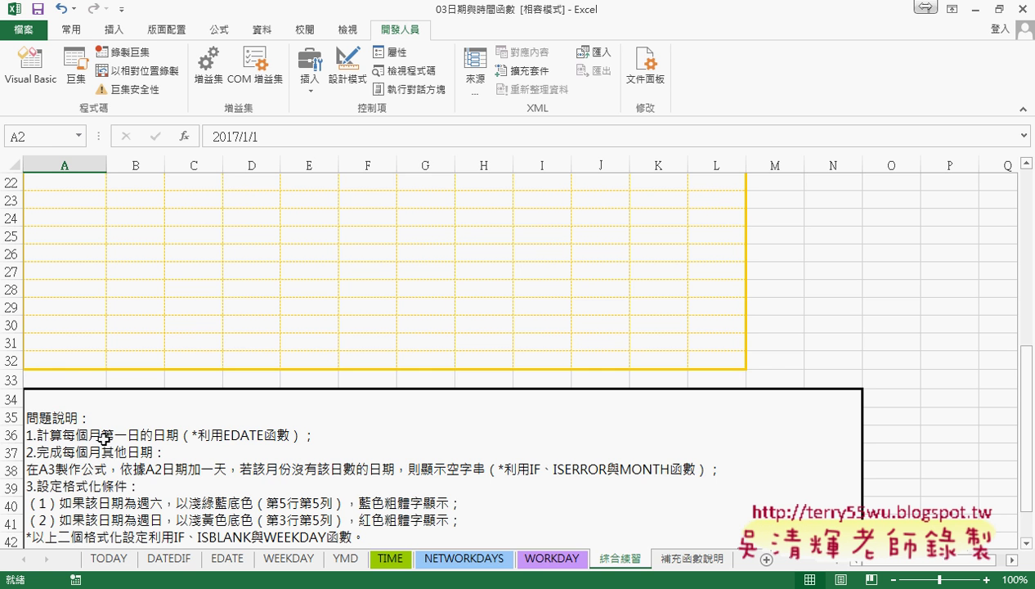
scroll(254, 443, "up", 3)
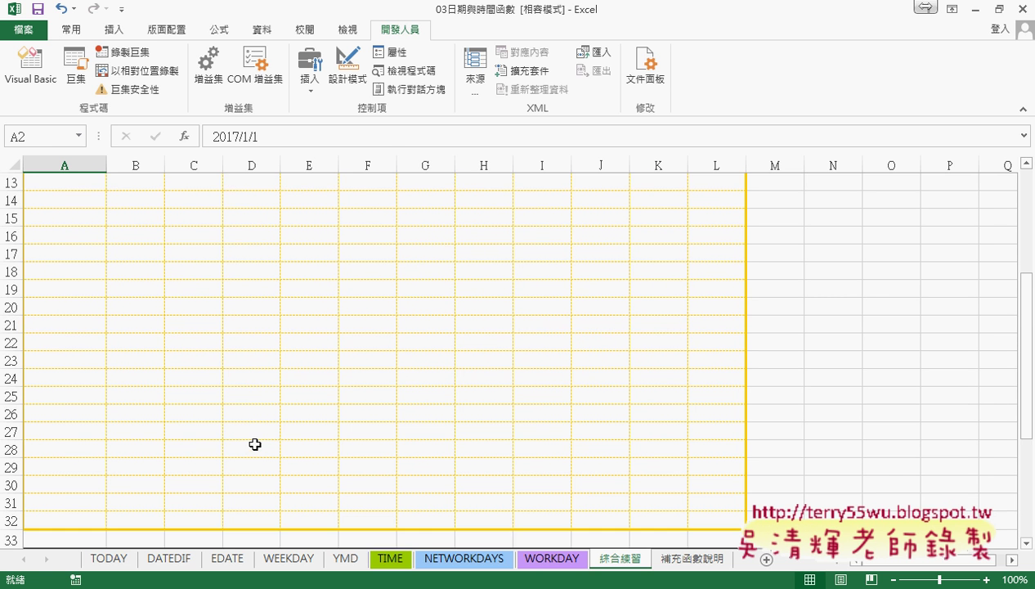
scroll(250, 427, "up", 4)
- Check the row 2 dates under 二月, 三月 and 四月, then return to the TIME sheet
left_click(130, 203)
left_click(186, 199)
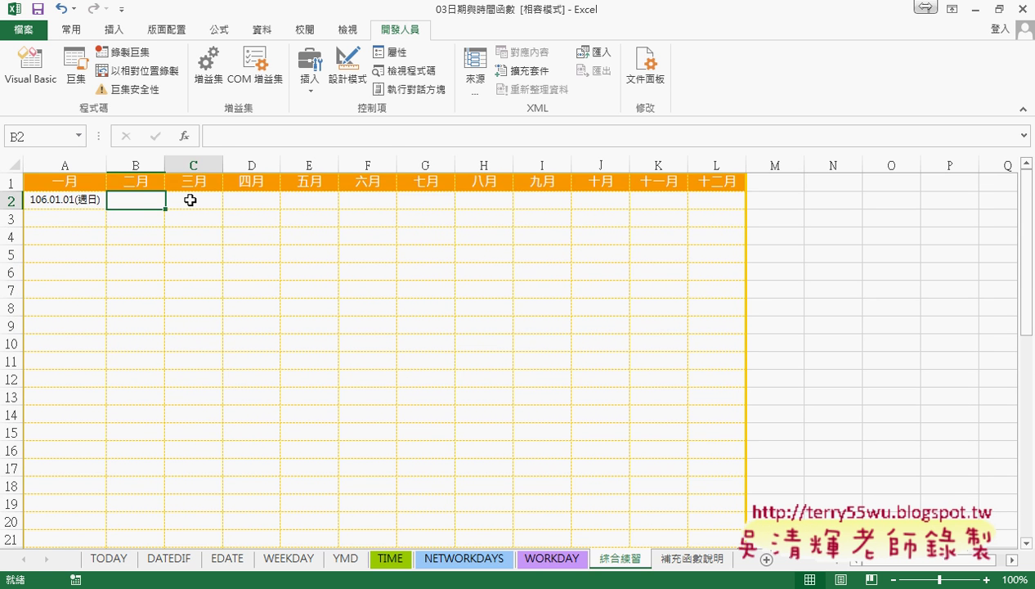
left_click(244, 198)
left_click(84, 199)
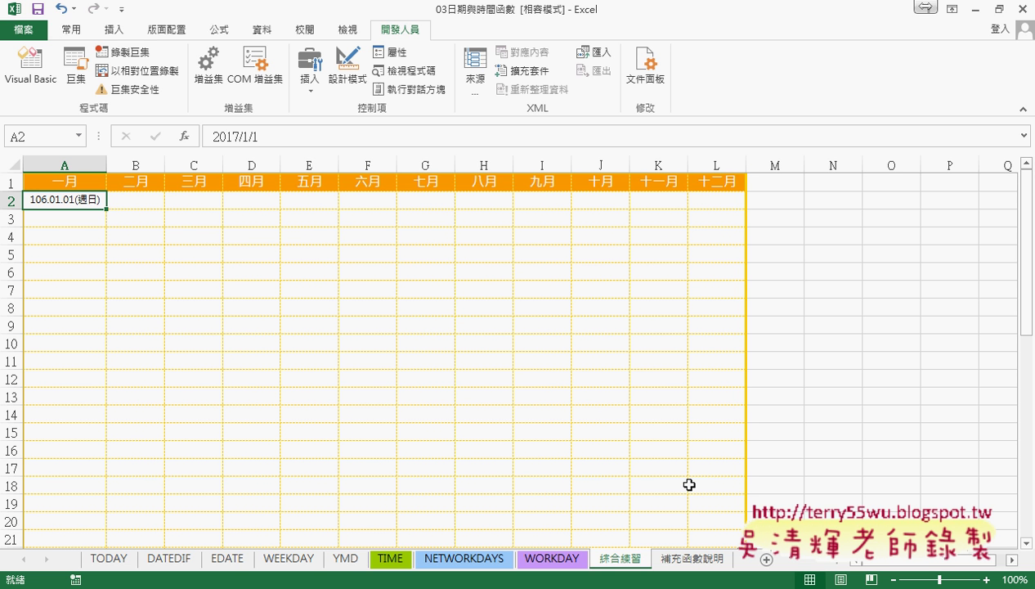
left_click(397, 564)
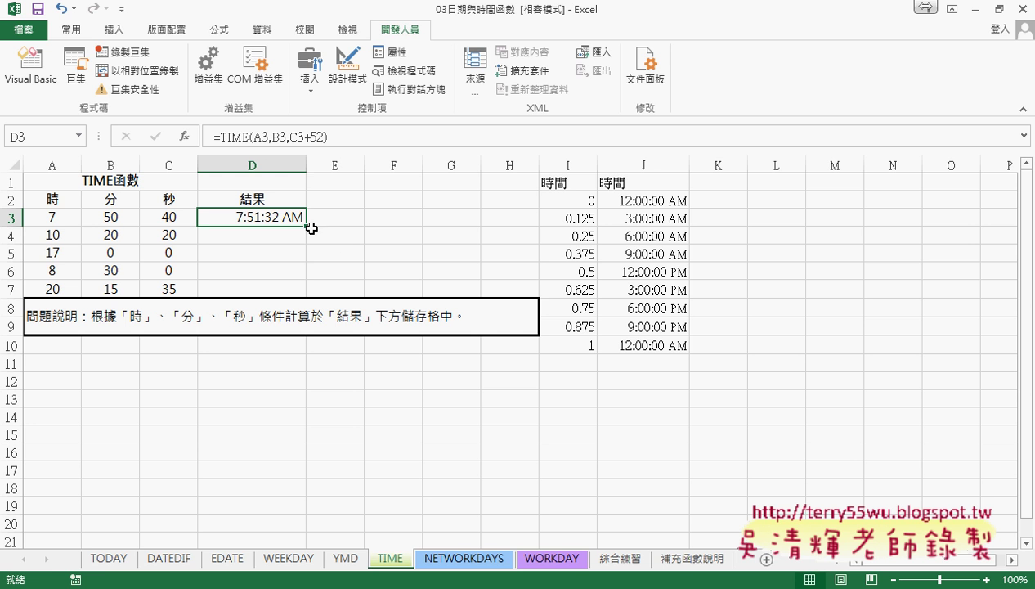
- Fill D3's =TIME(A3,B3,C3+52) formula down through D7
left_click_drag(307, 225, 303, 292)
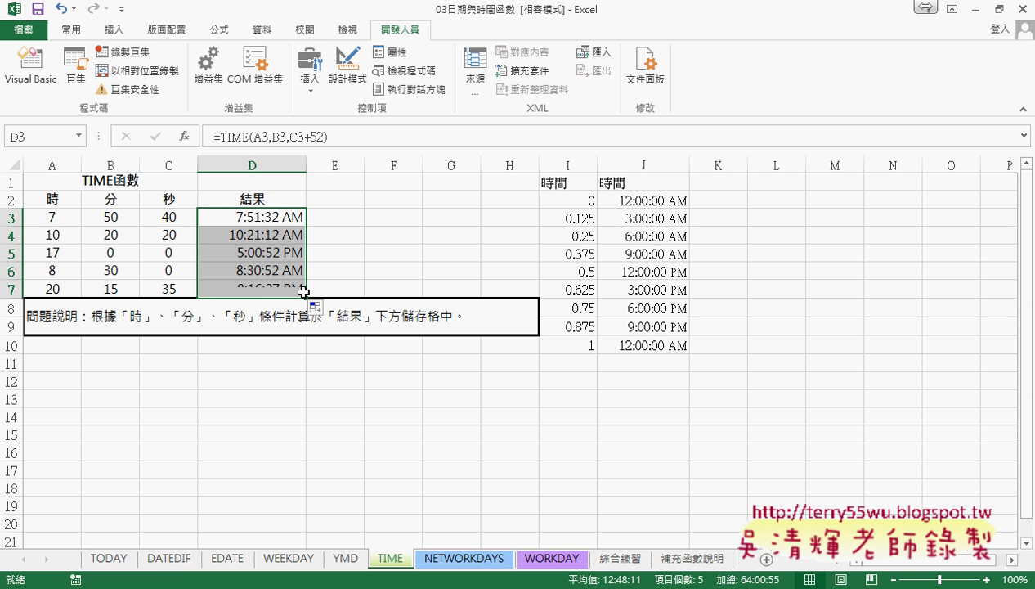